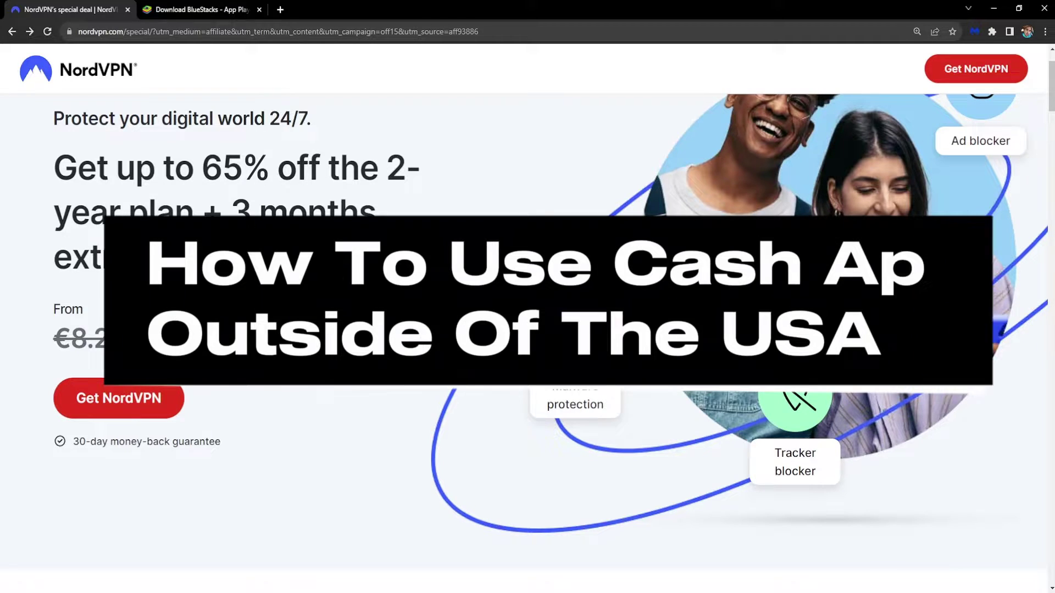
Step: View the Cash App profile in BlueStacks, then close the emulator window
key(alt+Tab)
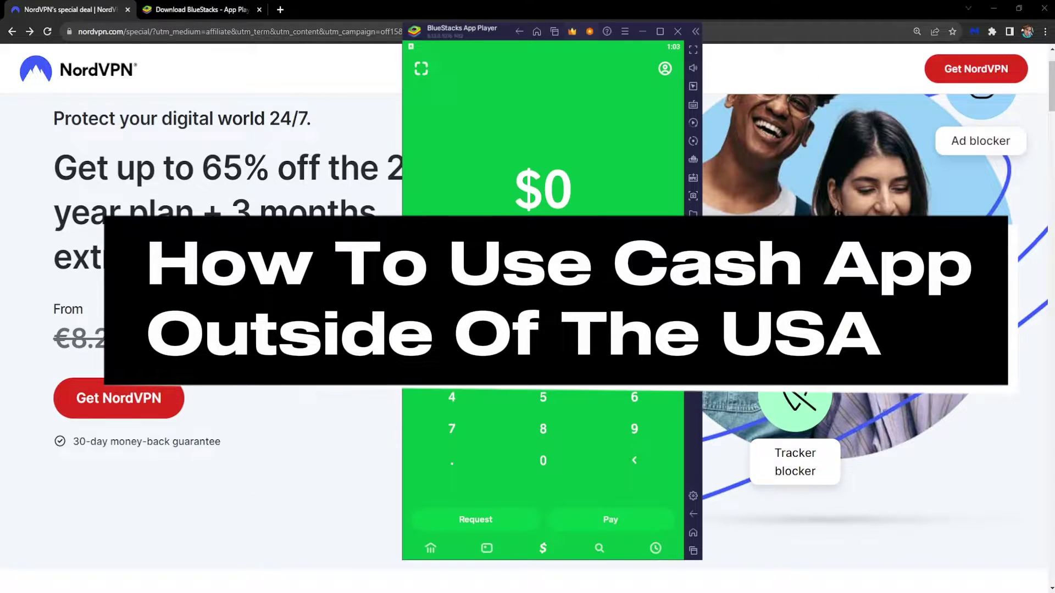
click(665, 69)
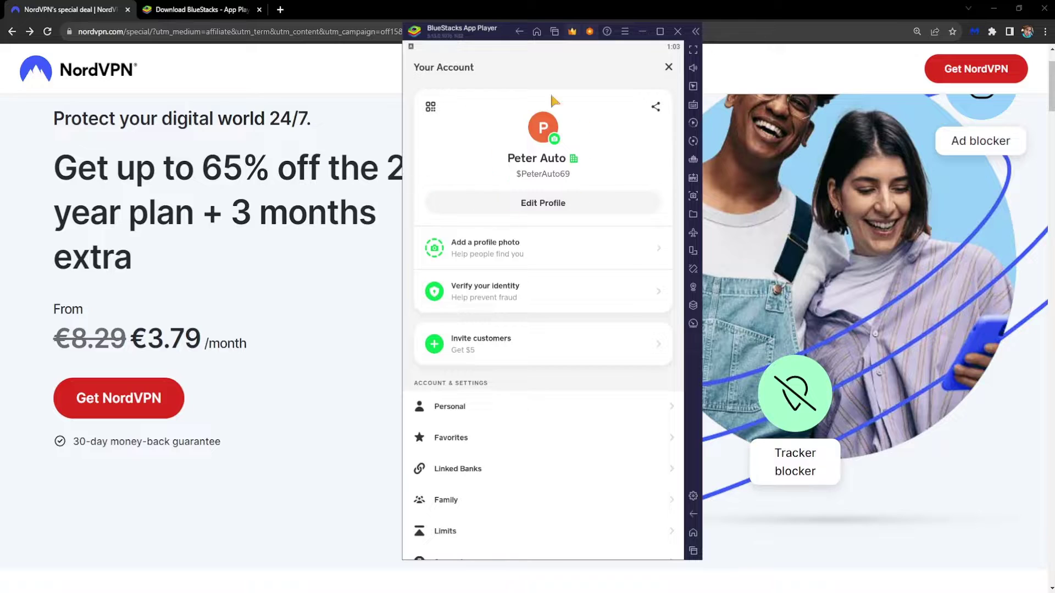
click(671, 70)
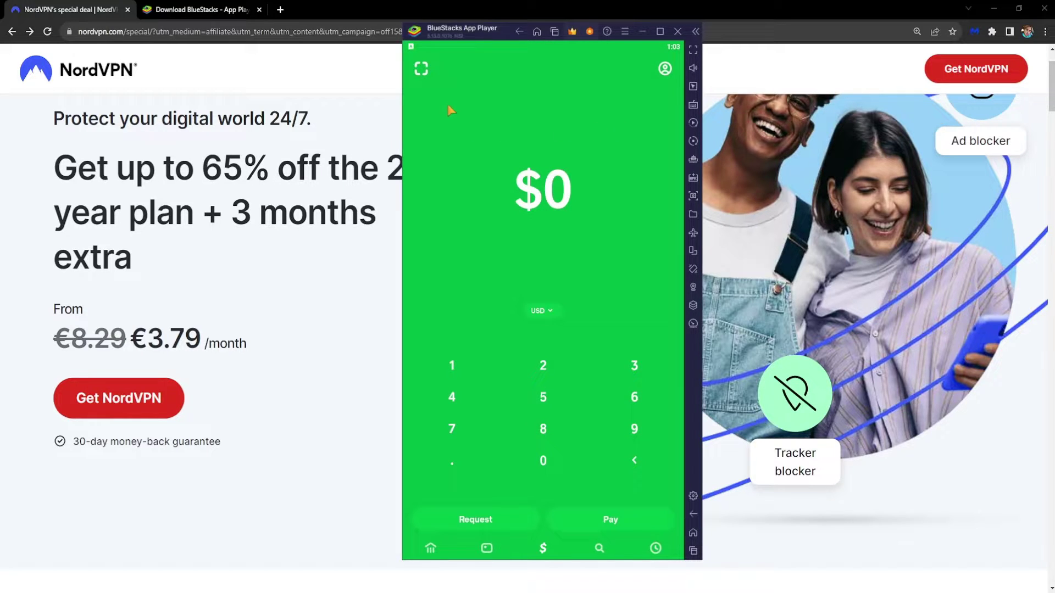
click(677, 32)
click(568, 374)
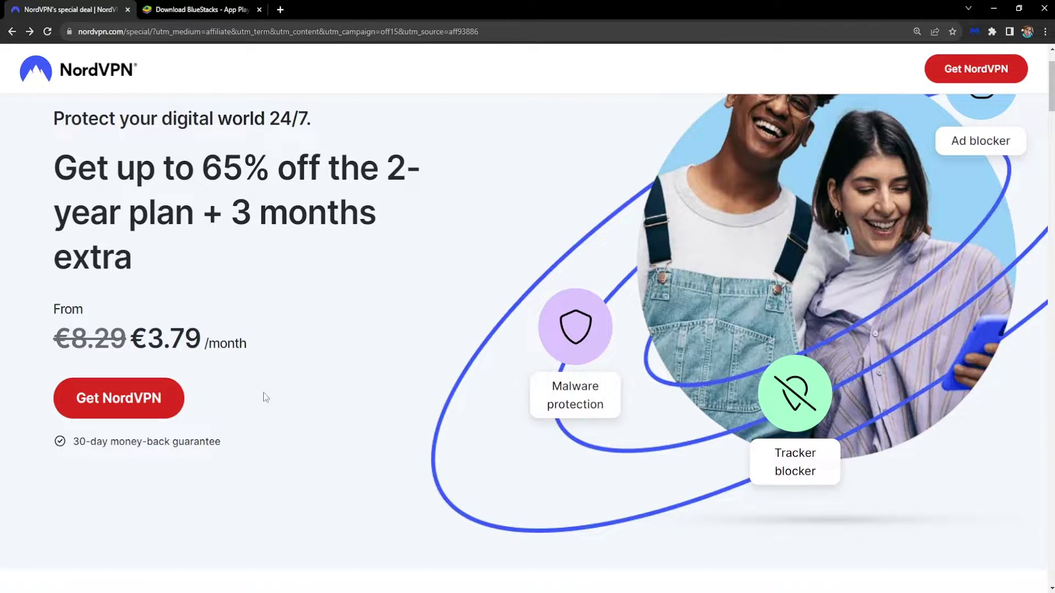
Step: Switch NordVPN pricing to monthly: Standard €12.99, Plus €13.79, Complete €14.99
click(91, 399)
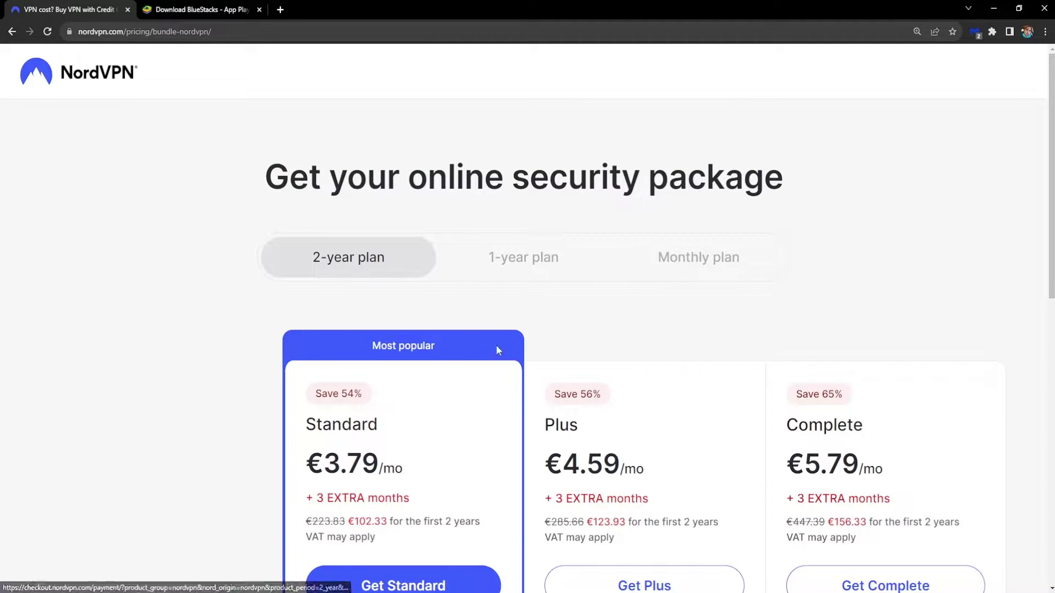
scroll(352, 236, down, 1)
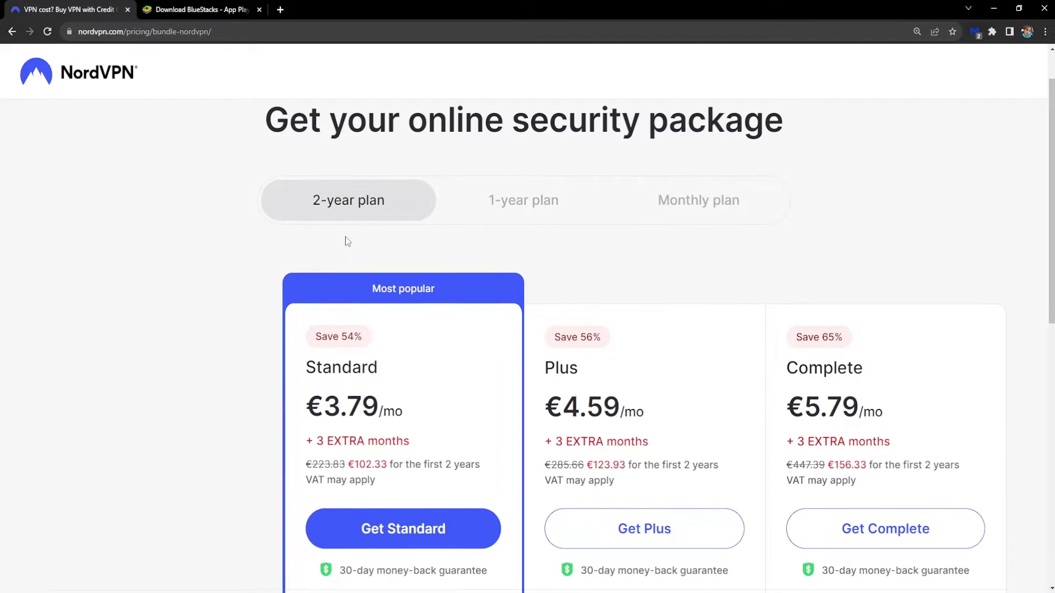
click(530, 202)
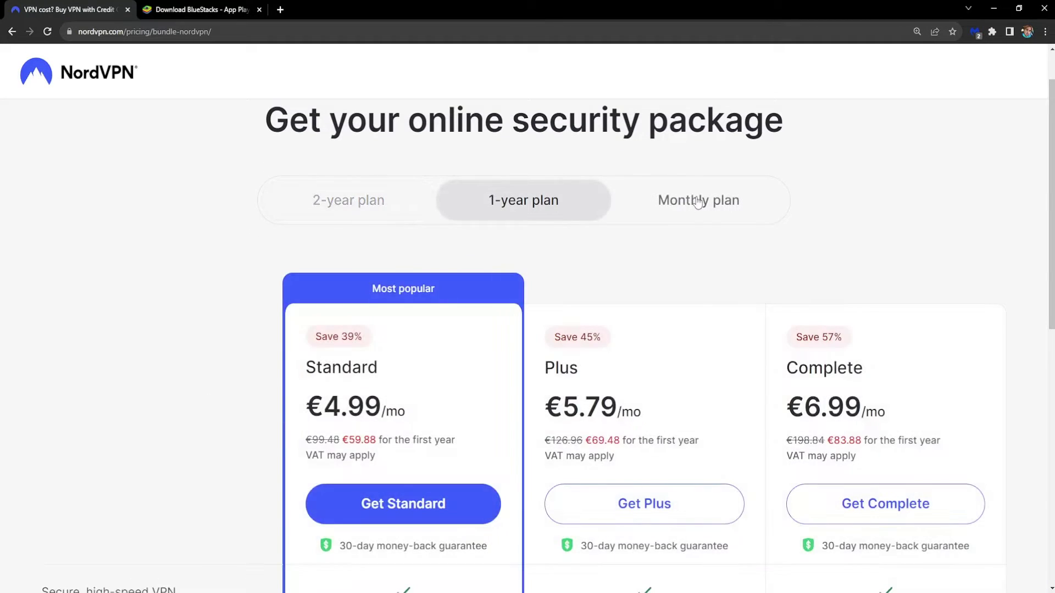
click(698, 202)
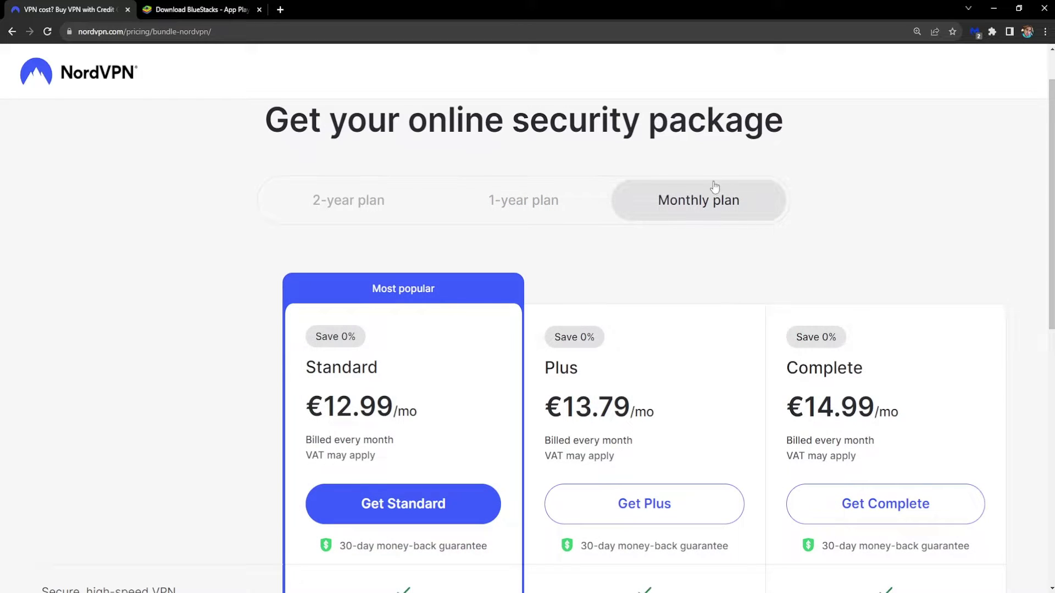
scroll(726, 207, down, 2)
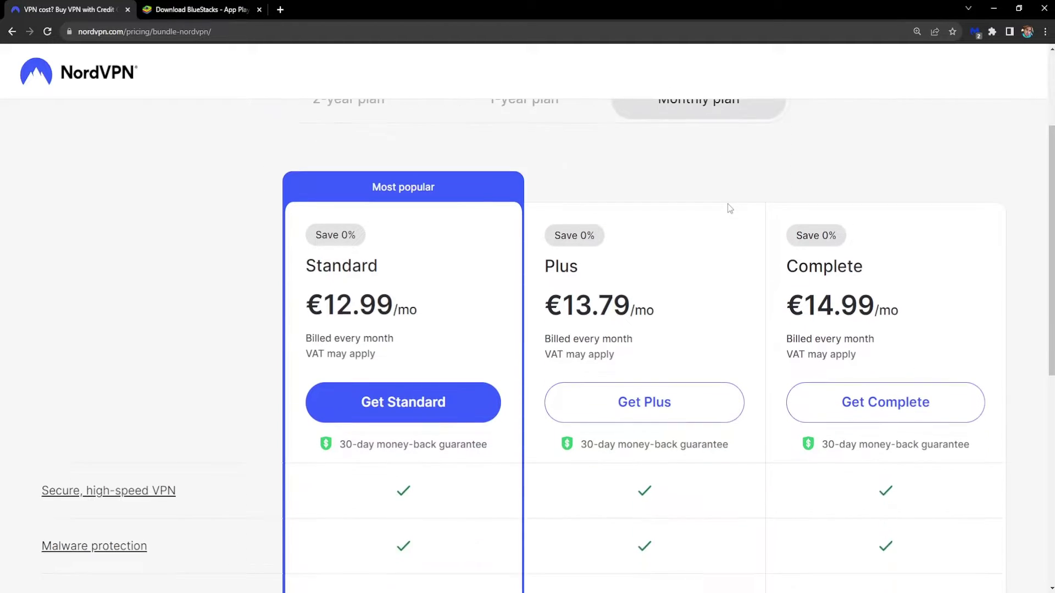
scroll(727, 207, up, 1)
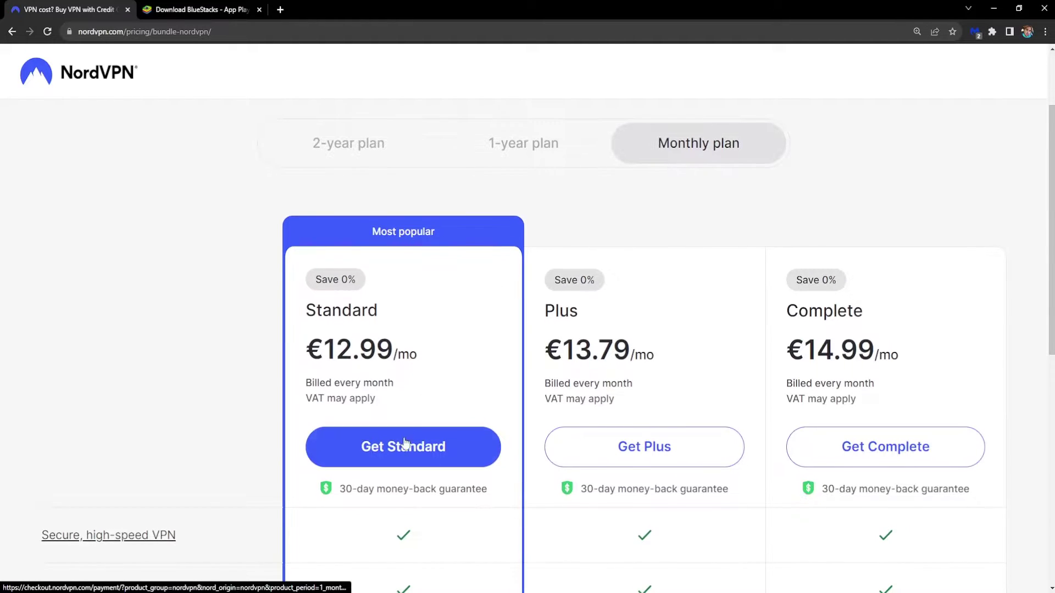
scroll(400, 445, down, 1)
drag(336, 432, 487, 433)
click(489, 437)
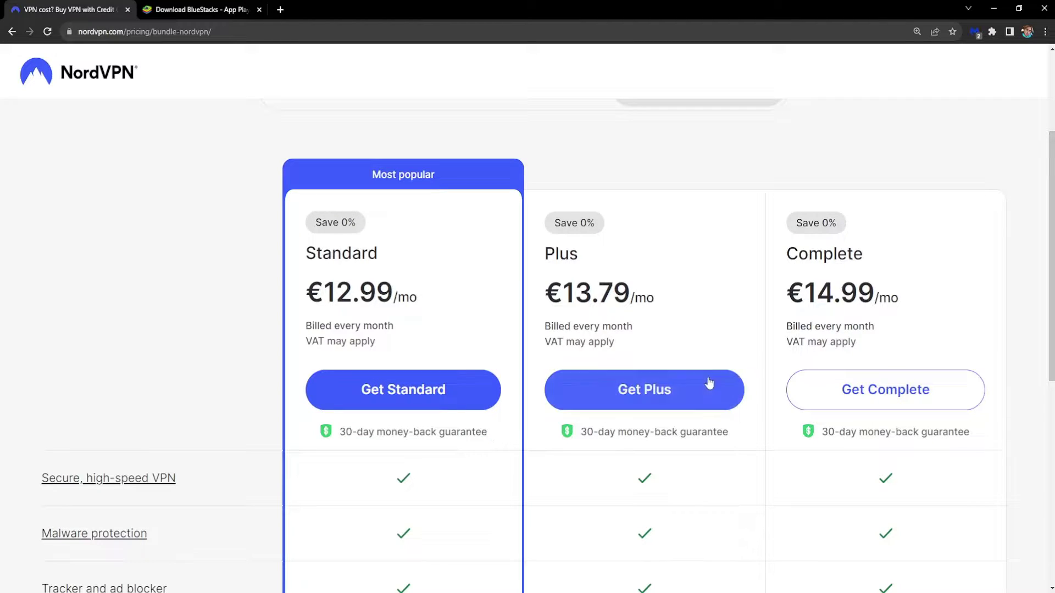
scroll(545, 361, up, 1)
scroll(407, 374, down, 1)
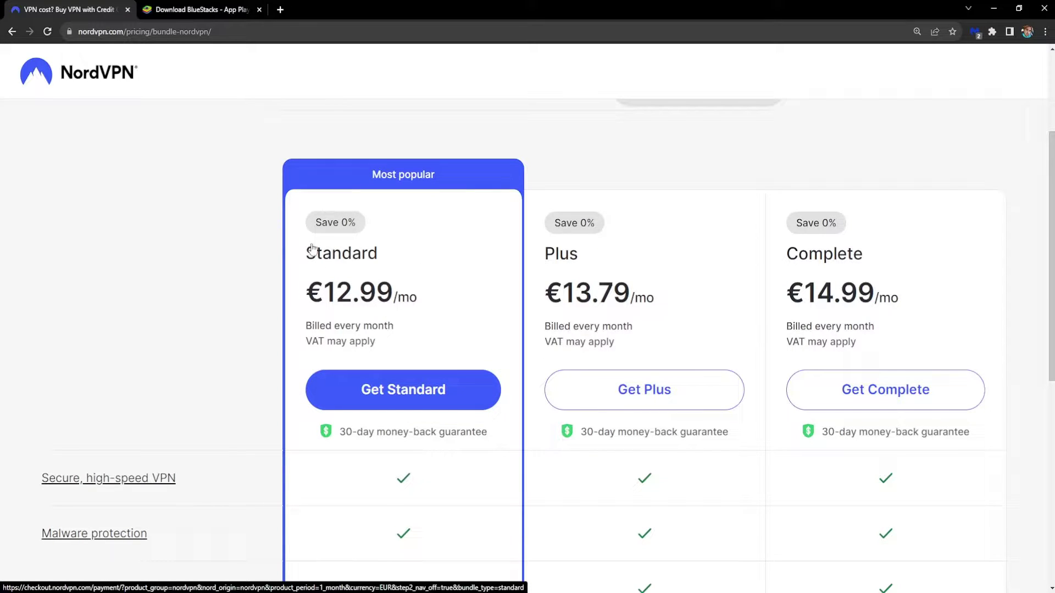
scroll(367, 361, down, 1)
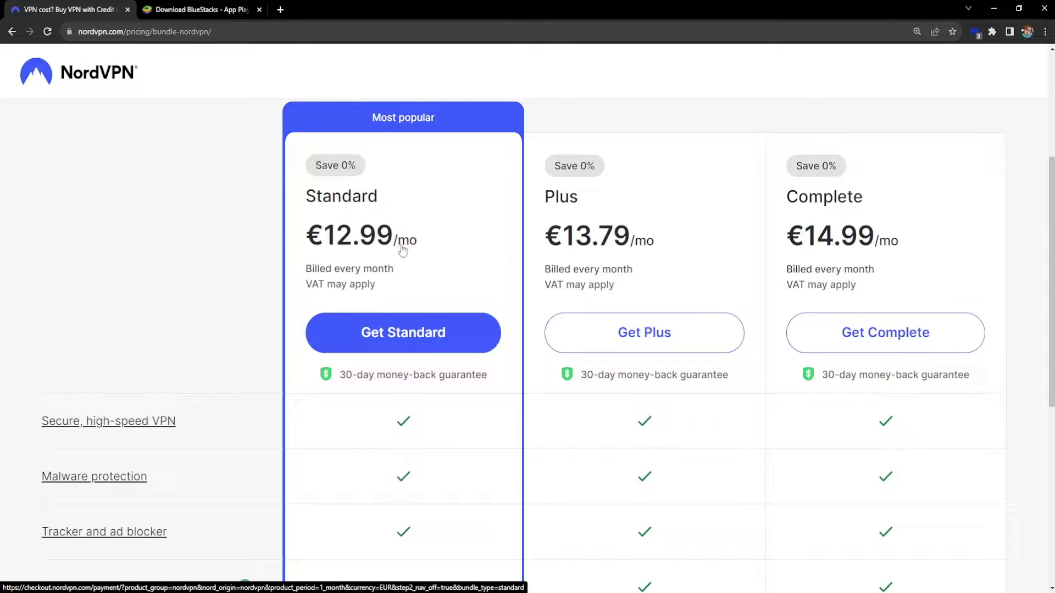
Step: Review the Standard 1-month checkout (€15.59 total), then go back to the Nord Account dashboard
click(337, 344)
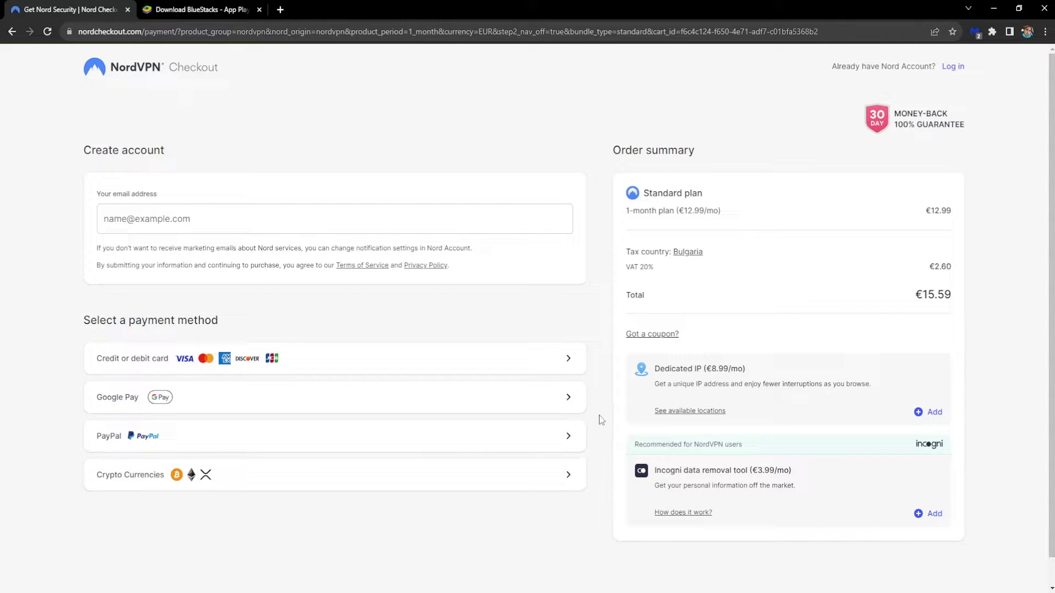
scroll(657, 413, down, 1)
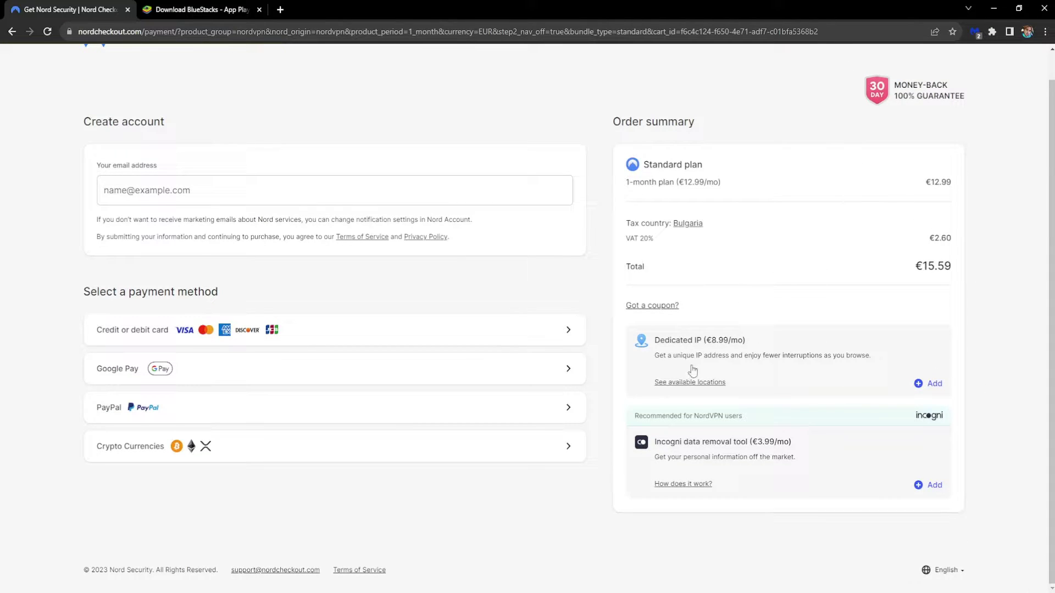
scroll(666, 379, up, 1)
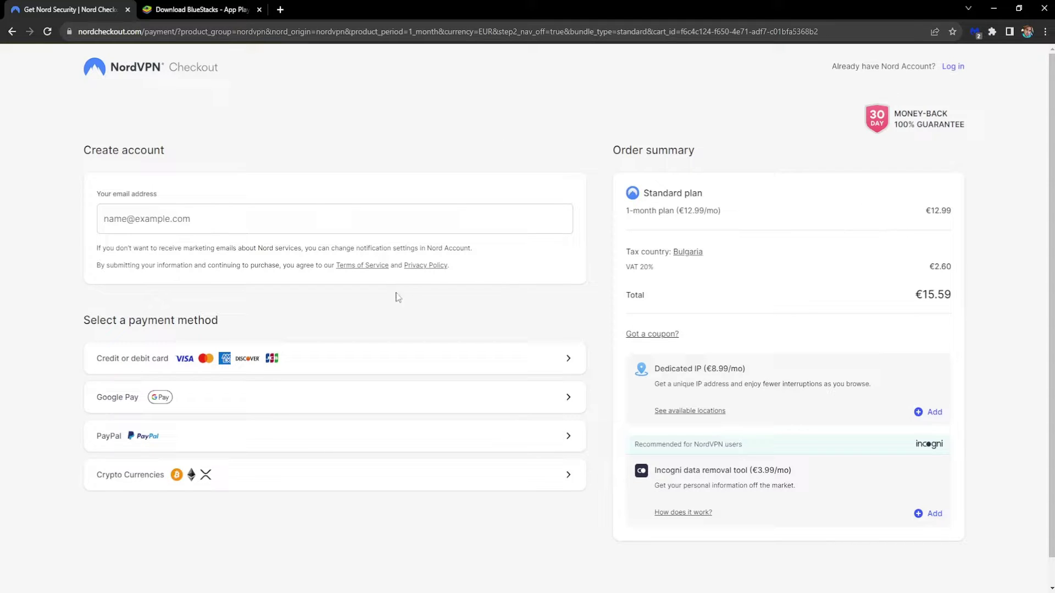
key(alt+Left)
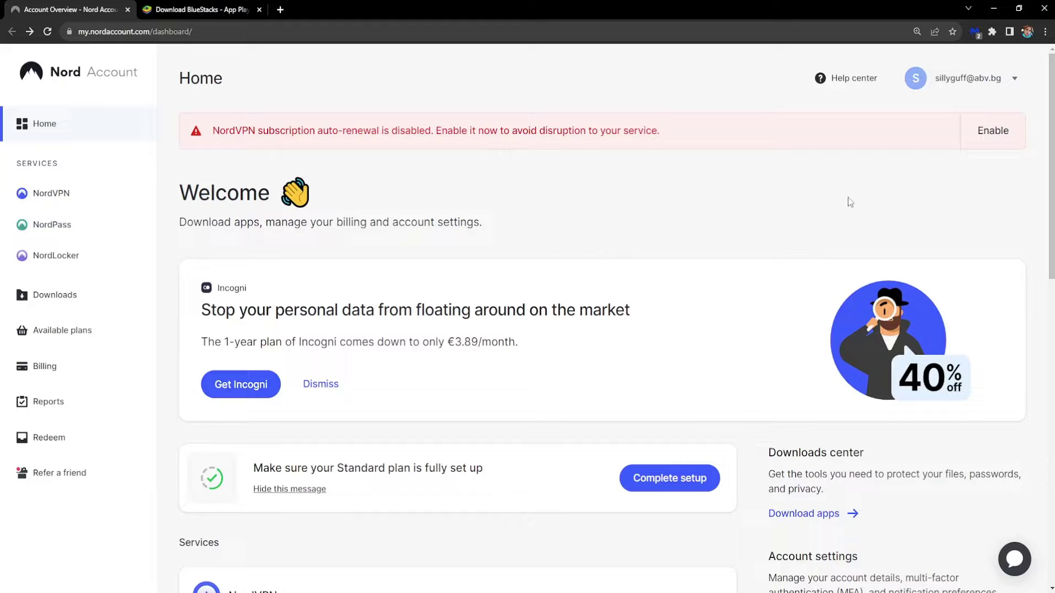
Step: Download the NordVPN for Windows installer from Nord Account's Downloads page
click(53, 297)
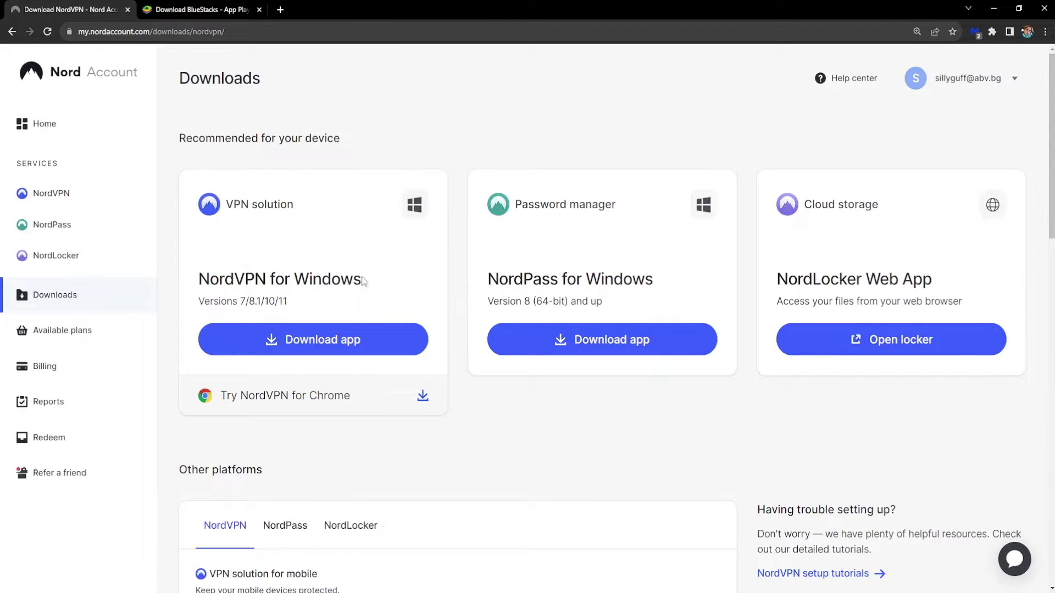
drag(233, 303, 289, 304)
click(285, 303)
click(308, 305)
click(325, 350)
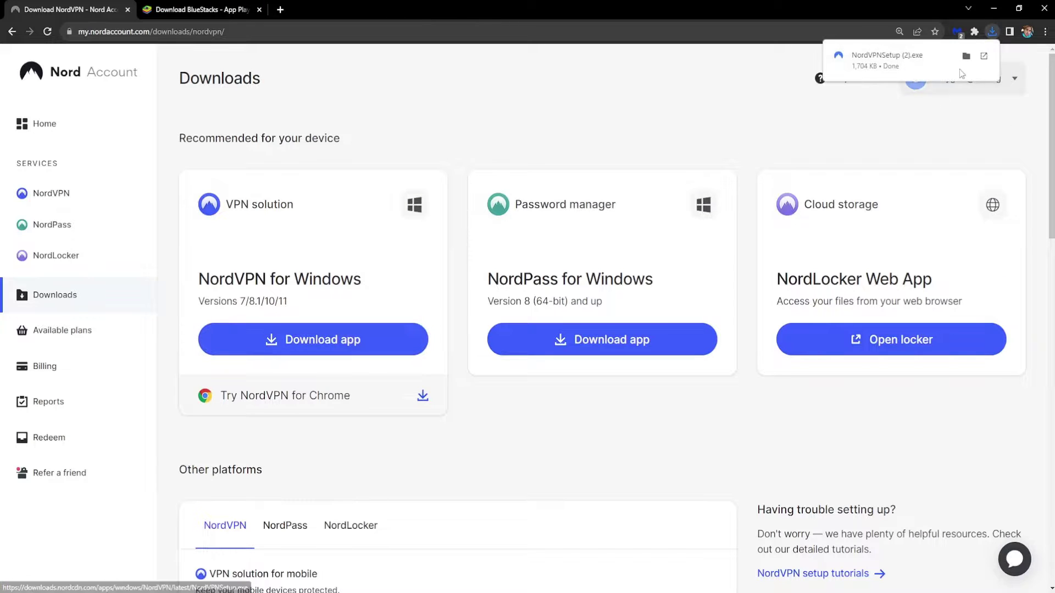
click(992, 33)
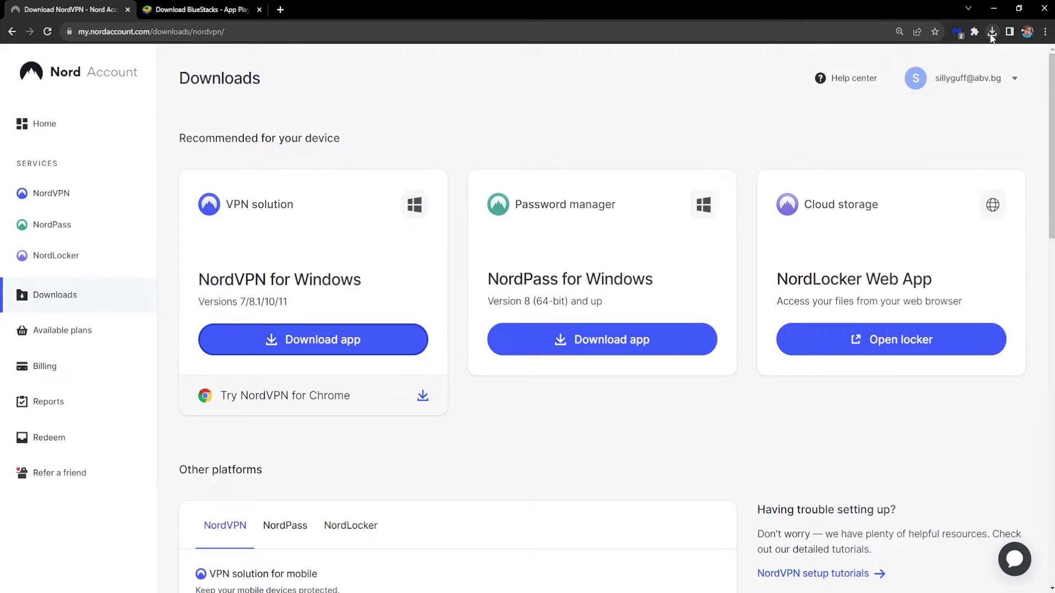
click(992, 37)
click(787, 160)
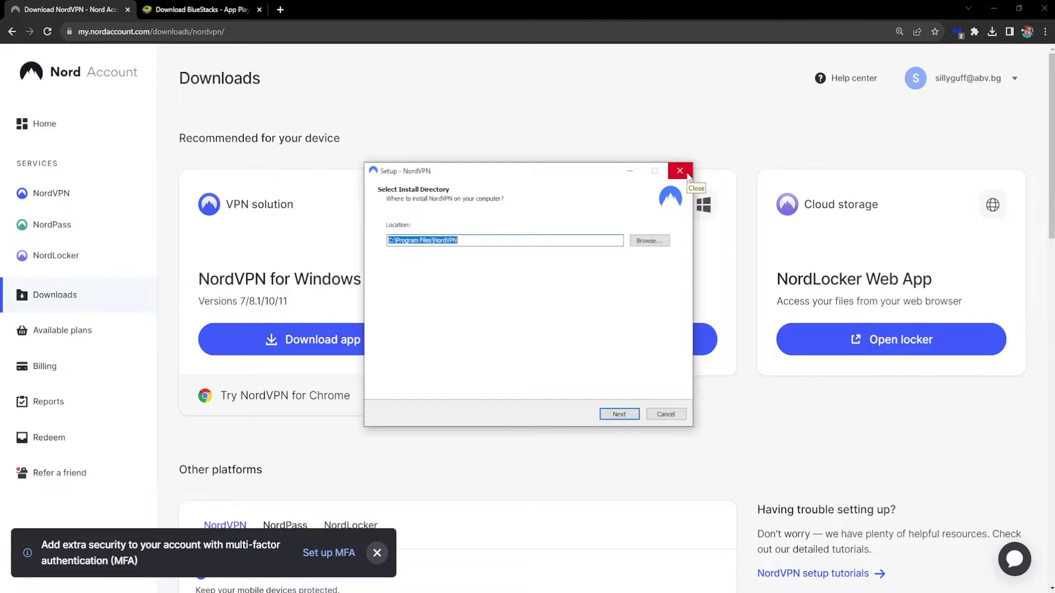
Step: Exit the NordVPN installer without installing and switch to the BlueStacks download page
click(680, 170)
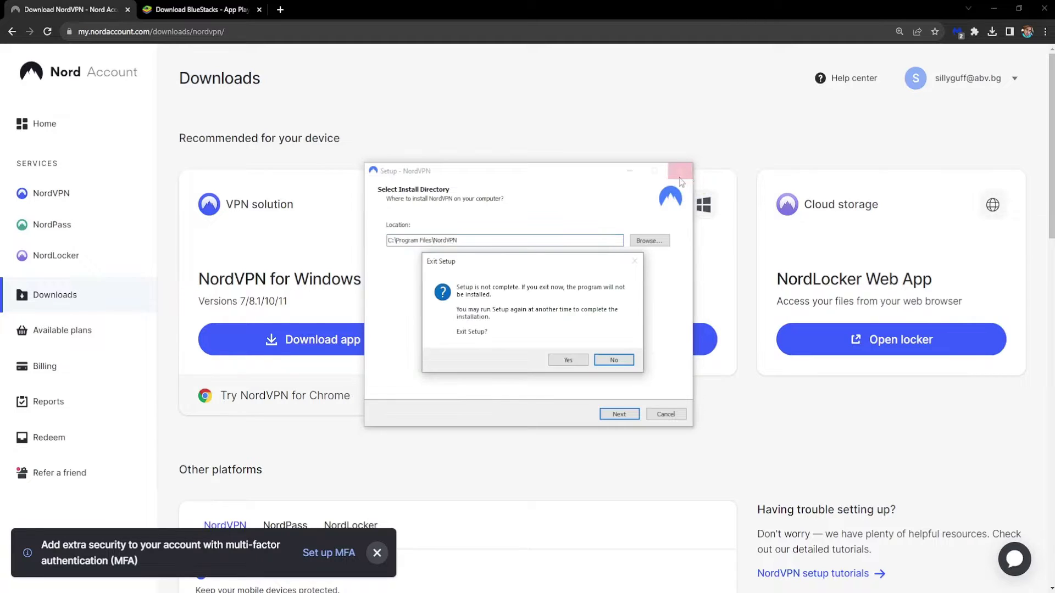
click(564, 364)
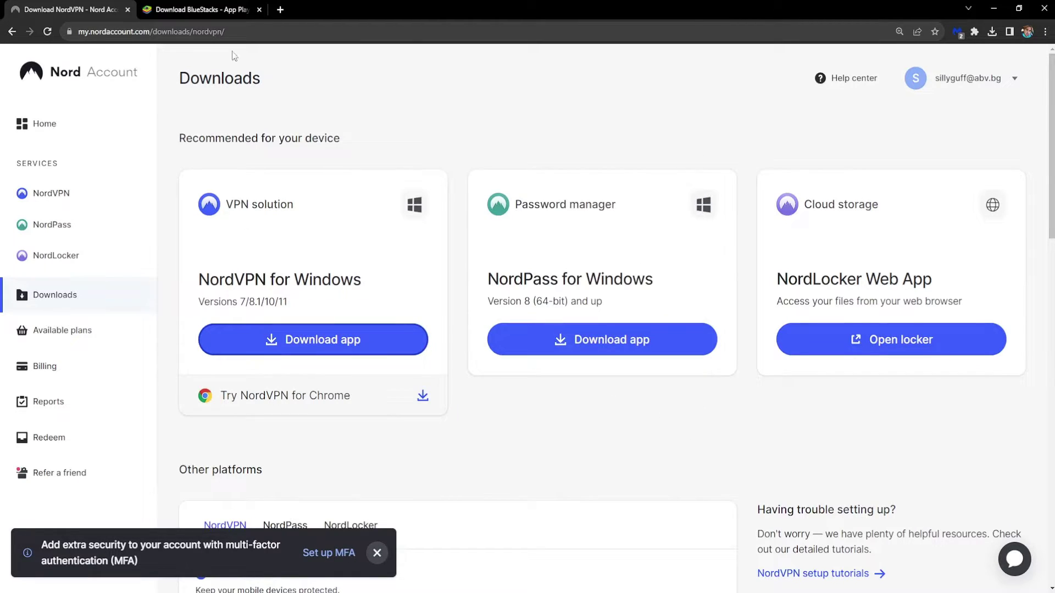
click(231, 8)
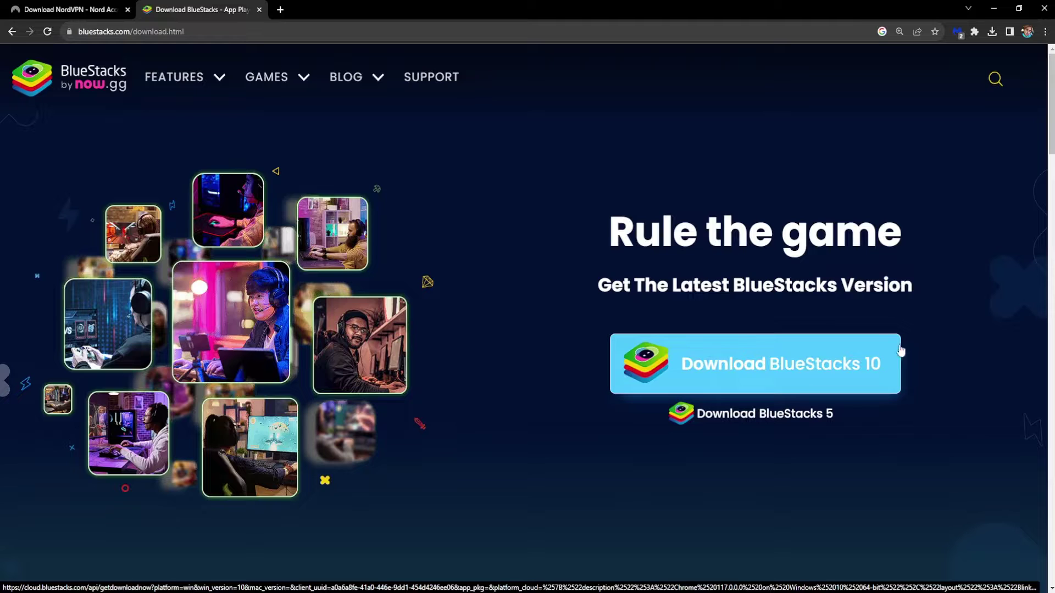
Step: Download the BlueStacks 10 installer (10.4.30.1002, 900 KB) and run it
click(780, 379)
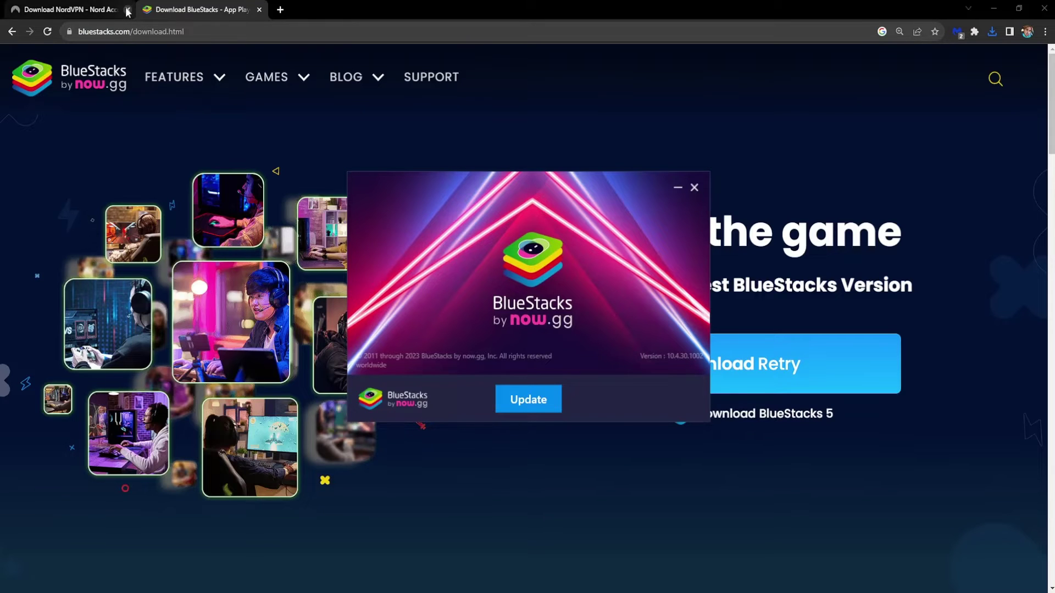
Step: Close the NordVPN tab and let the installer download the 447 MB BlueStacks update
click(128, 10)
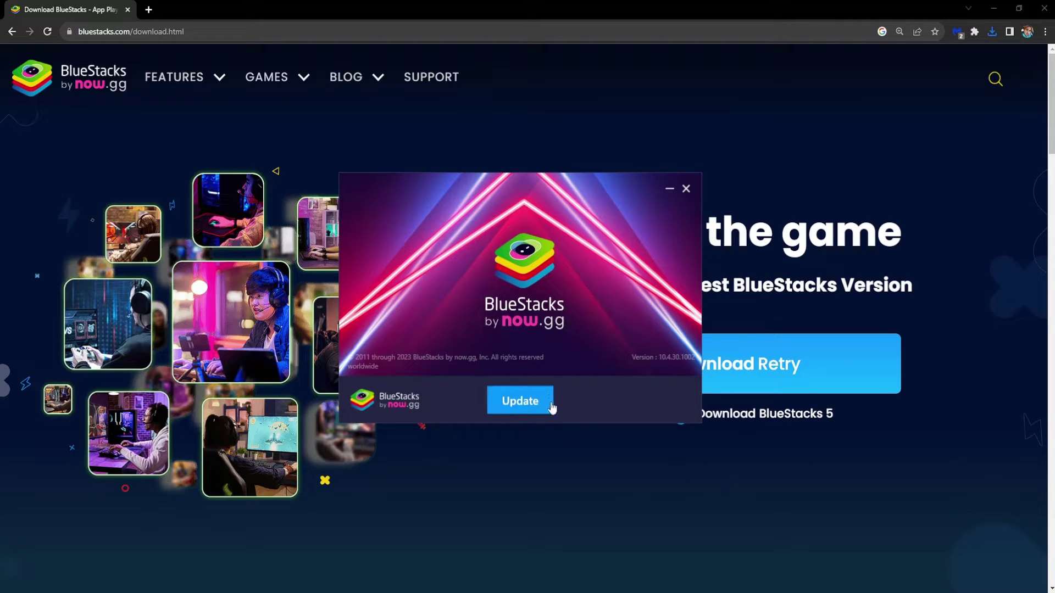
click(513, 406)
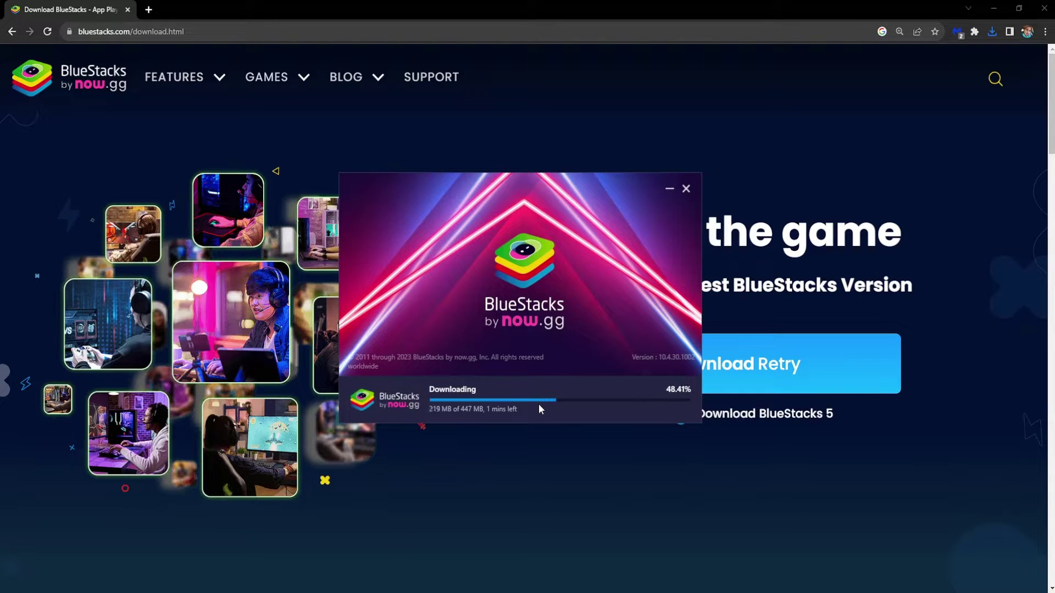
drag(527, 181, 501, 195)
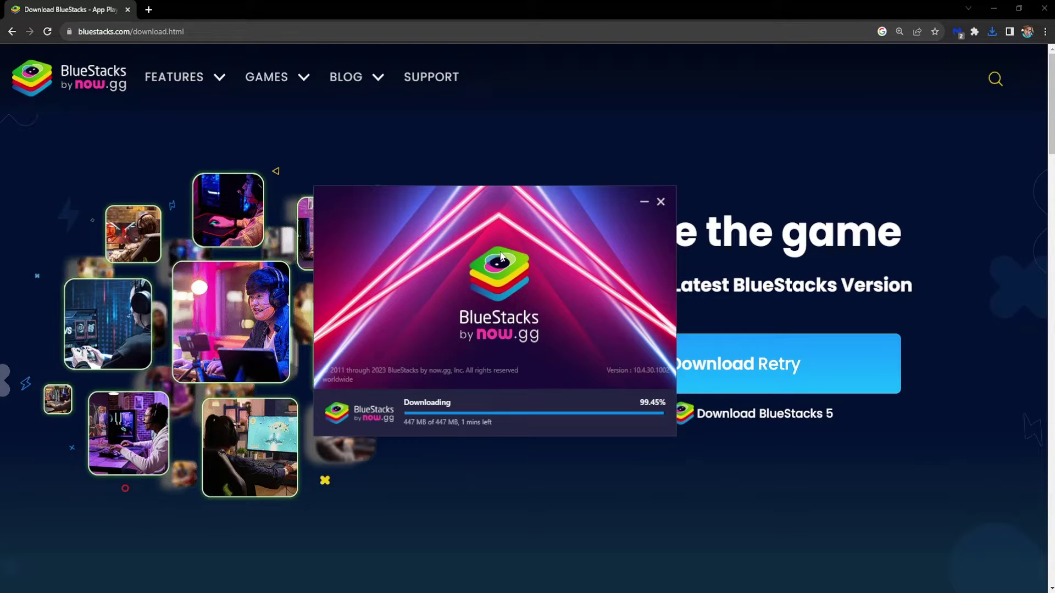
drag(503, 197, 521, 200)
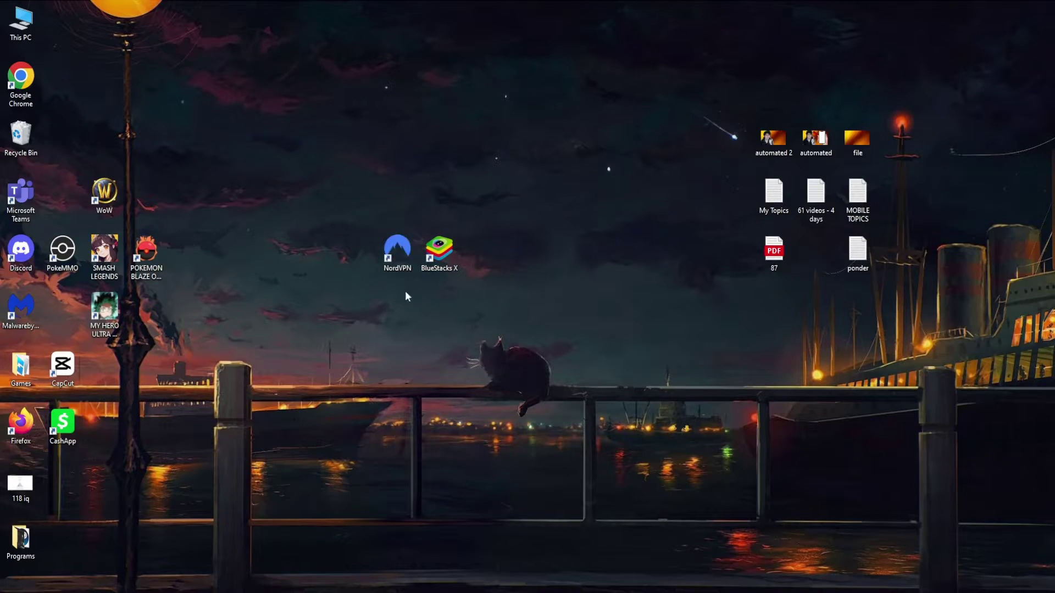
Step: Launch NordVPN from the desktop and let it reconnect to Bulgaria #46
click(400, 247)
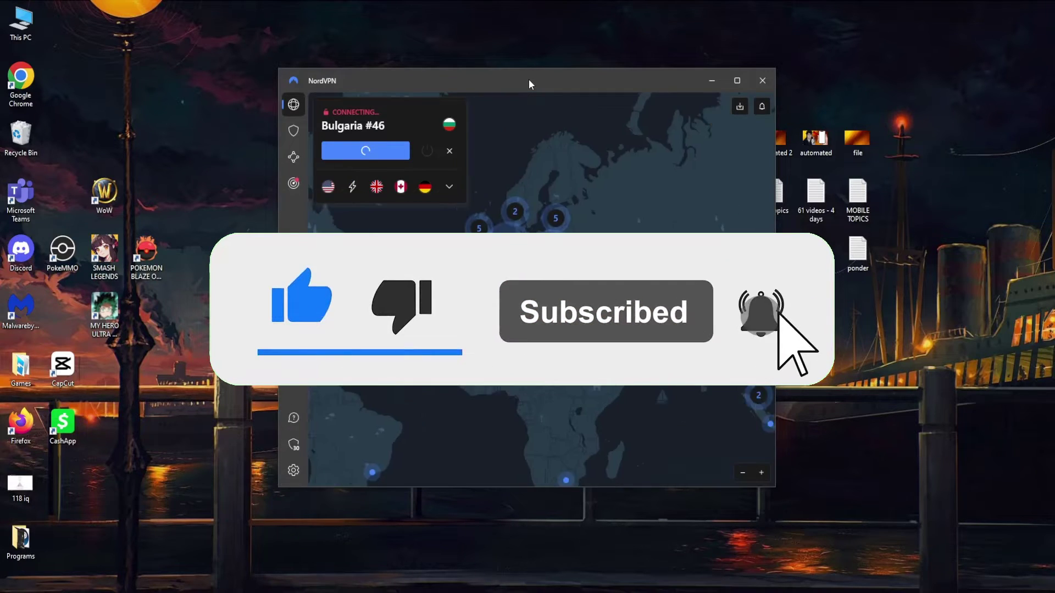
click(386, 430)
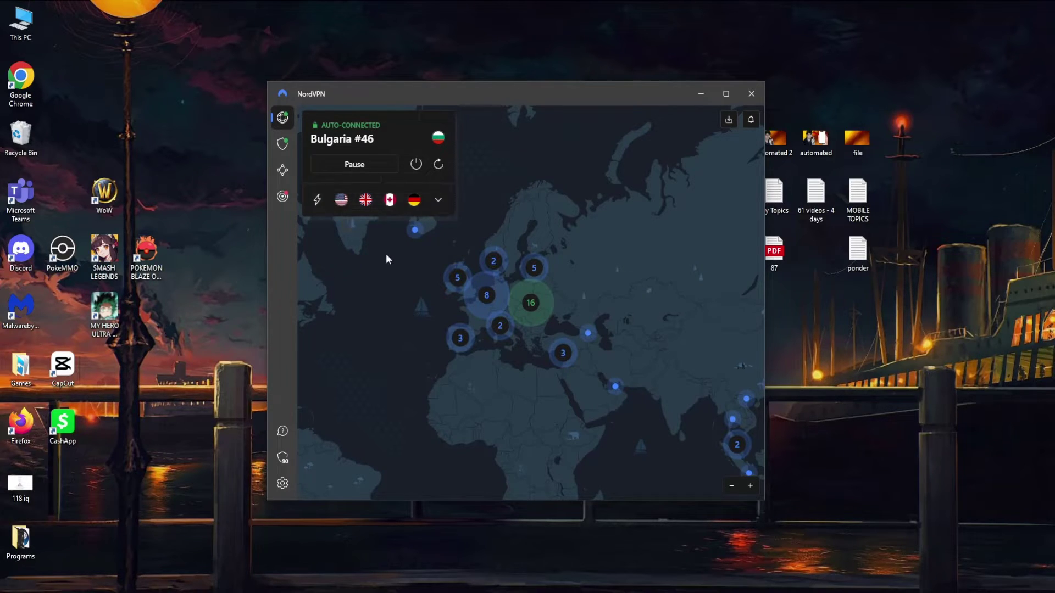
Step: Connect NordVPN to United States #5615, close its window, and confirm the tray shows Connected
click(343, 201)
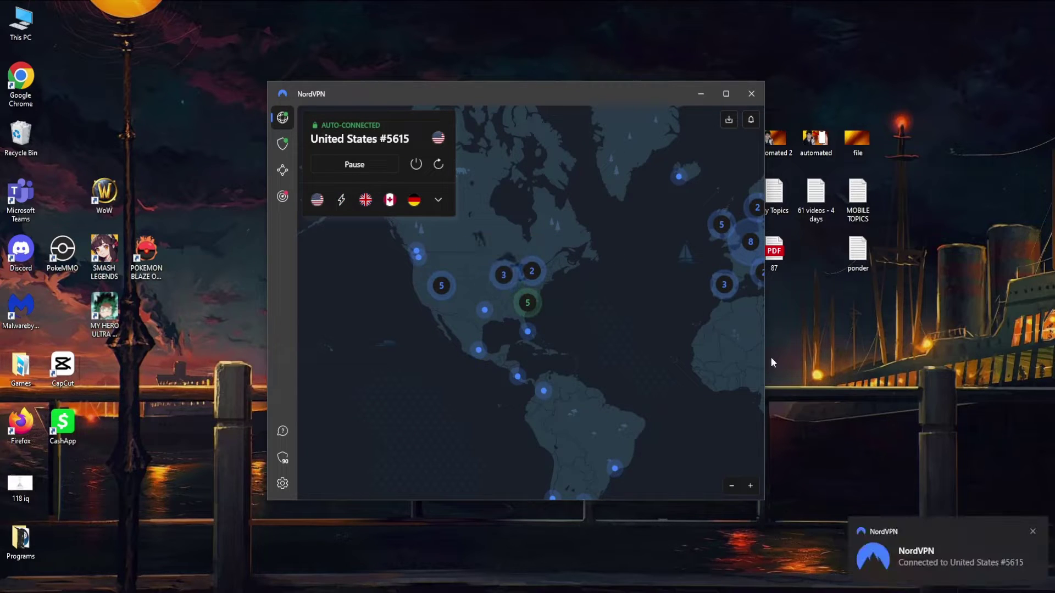
click(1033, 531)
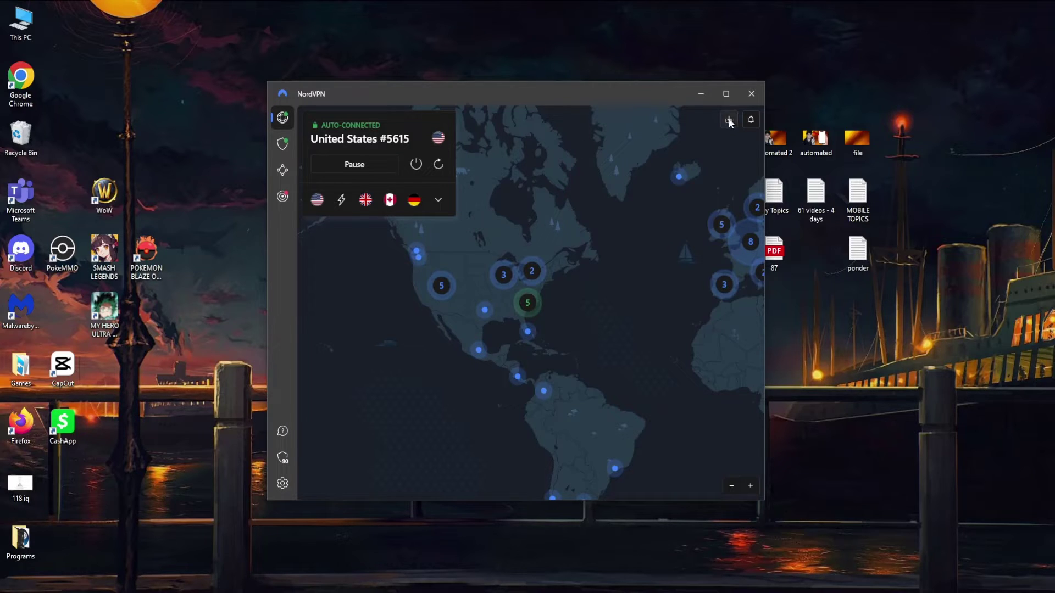
click(752, 95)
click(927, 592)
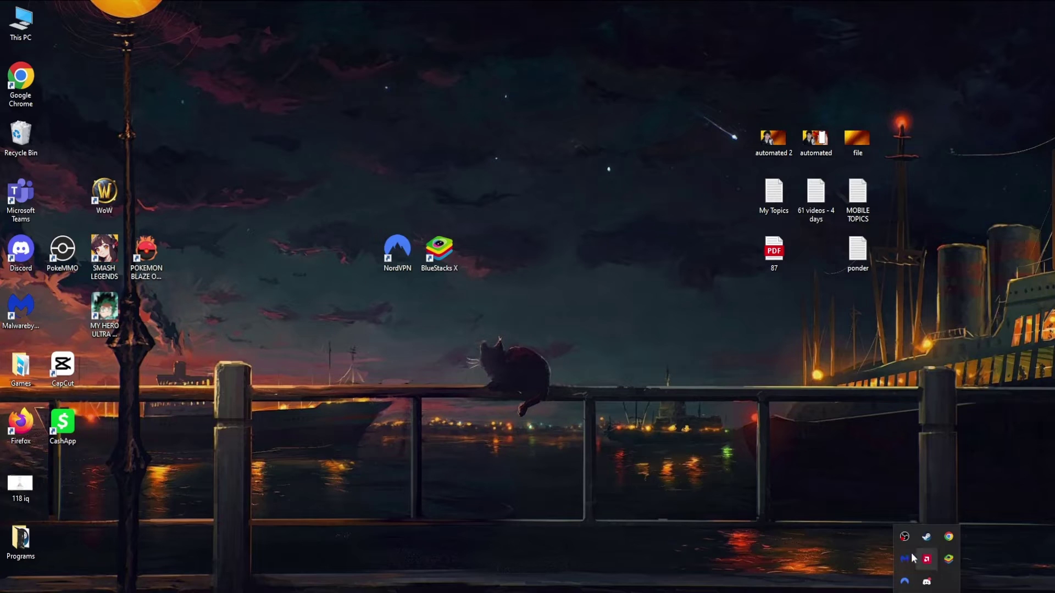
mouse_move(905, 582)
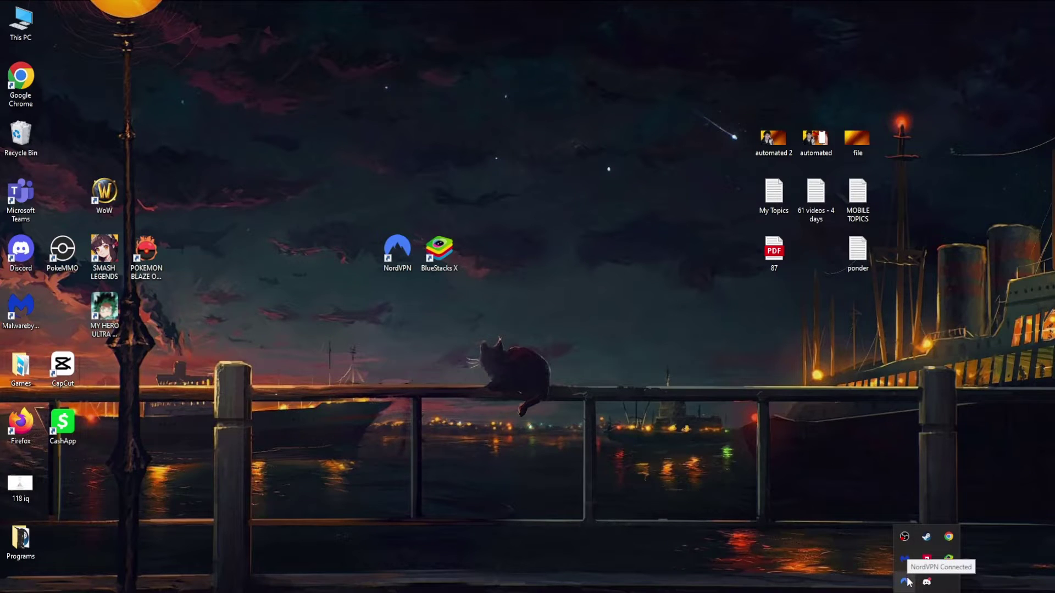
click(566, 367)
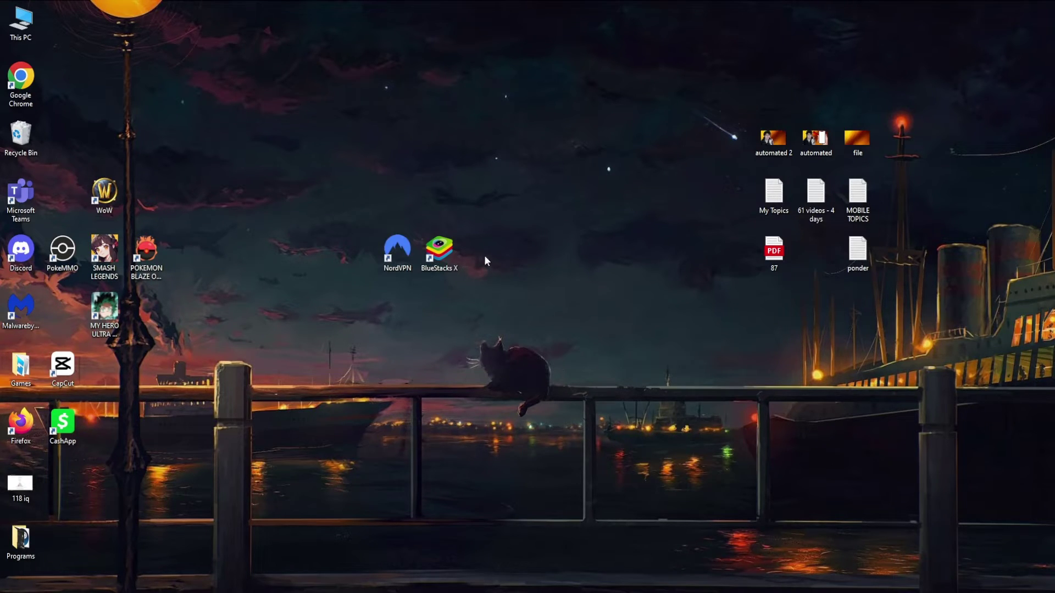
Step: Launch BlueStacks X from its desktop shortcut
click(439, 252)
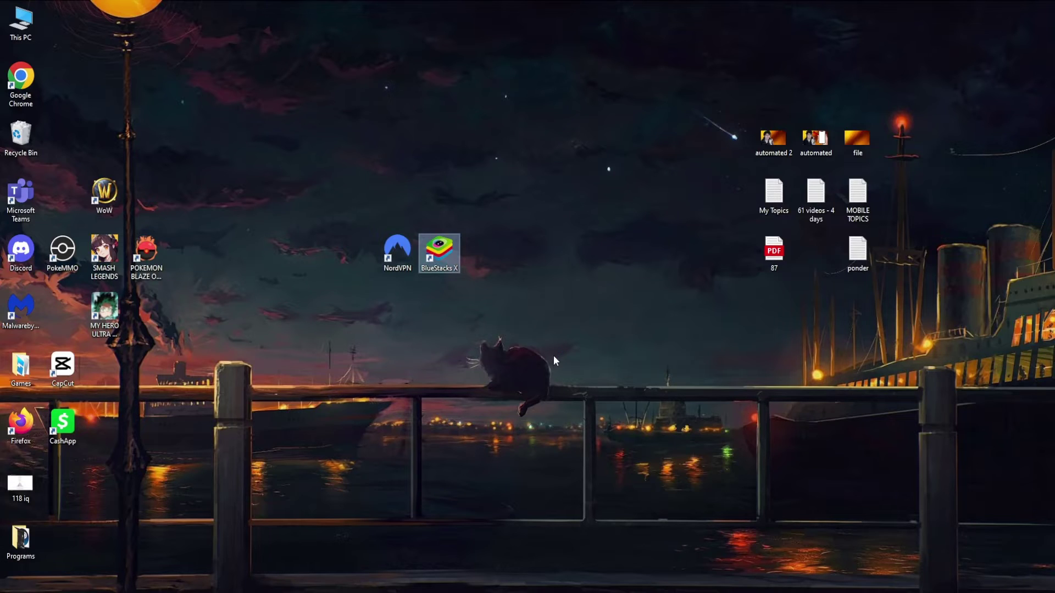
key(Return)
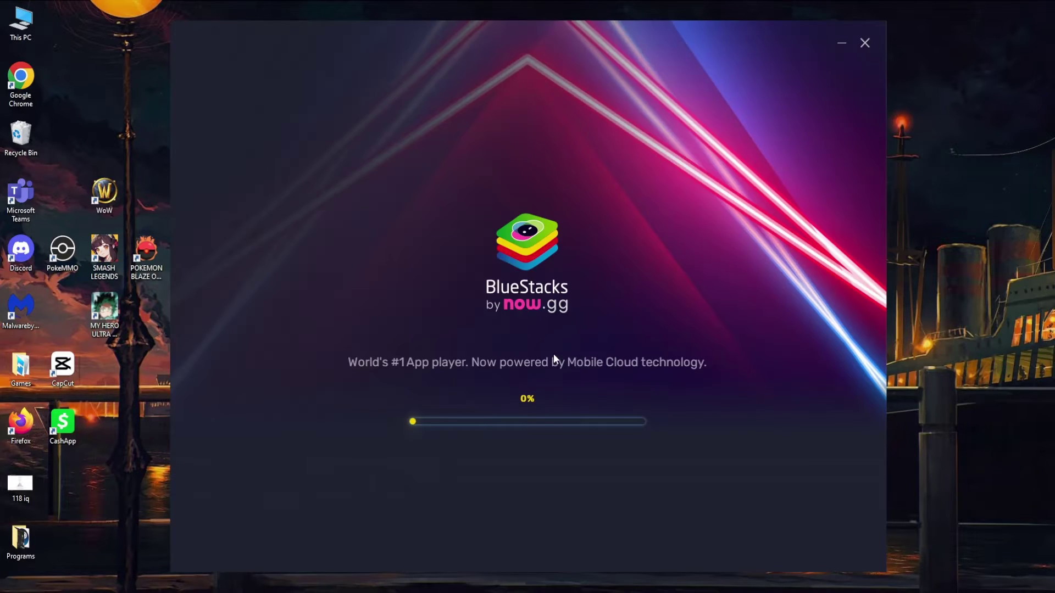
drag(662, 34, 636, 34)
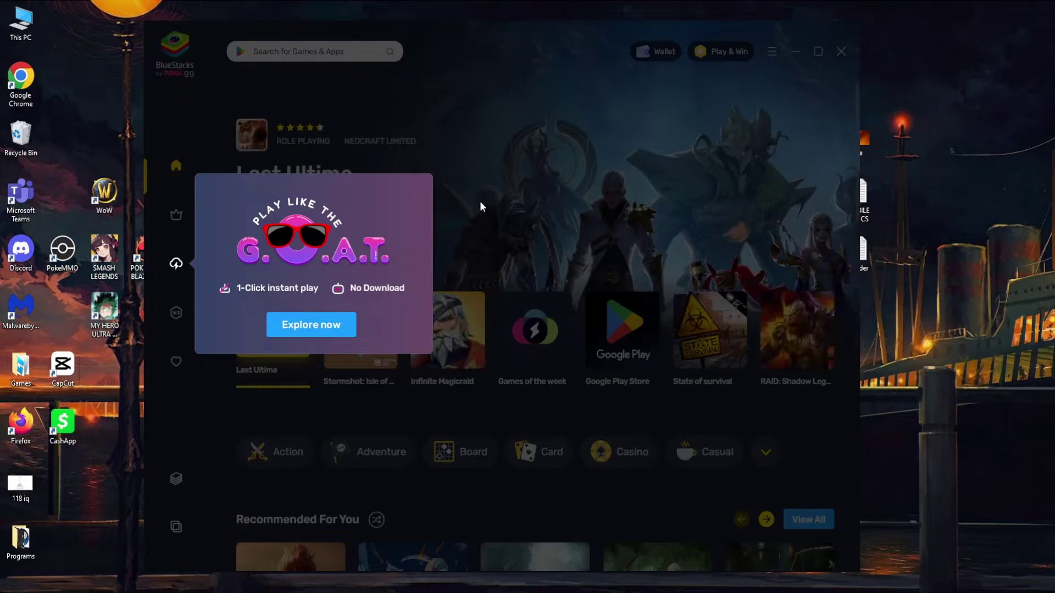
Step: Dismiss the G.O.A.T. promo and the My Games, Gaming Wallet, Play & Win and App Player tips
click(516, 189)
click(327, 391)
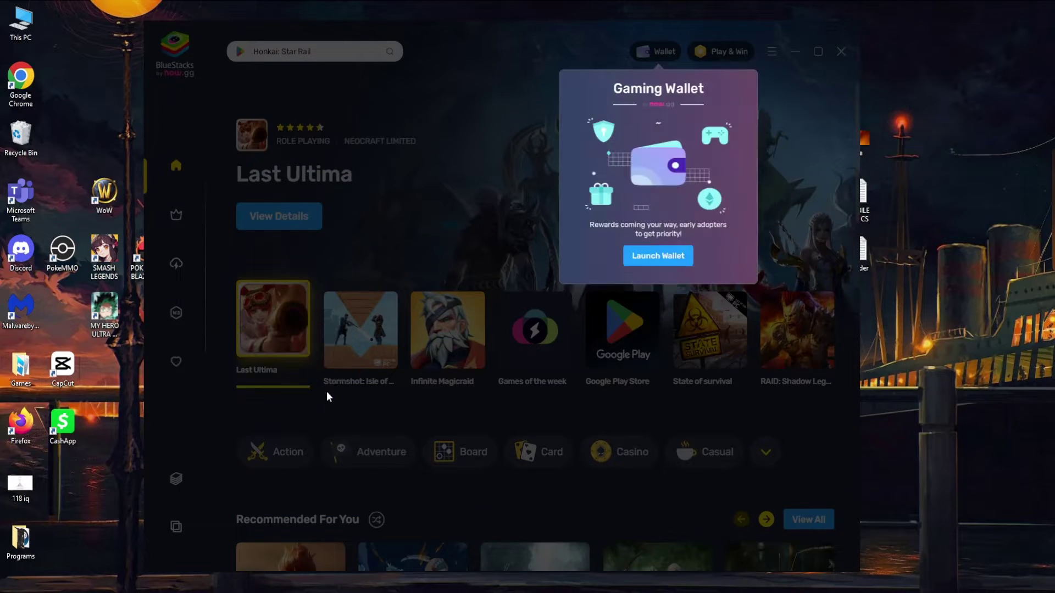
click(767, 93)
click(503, 143)
click(498, 152)
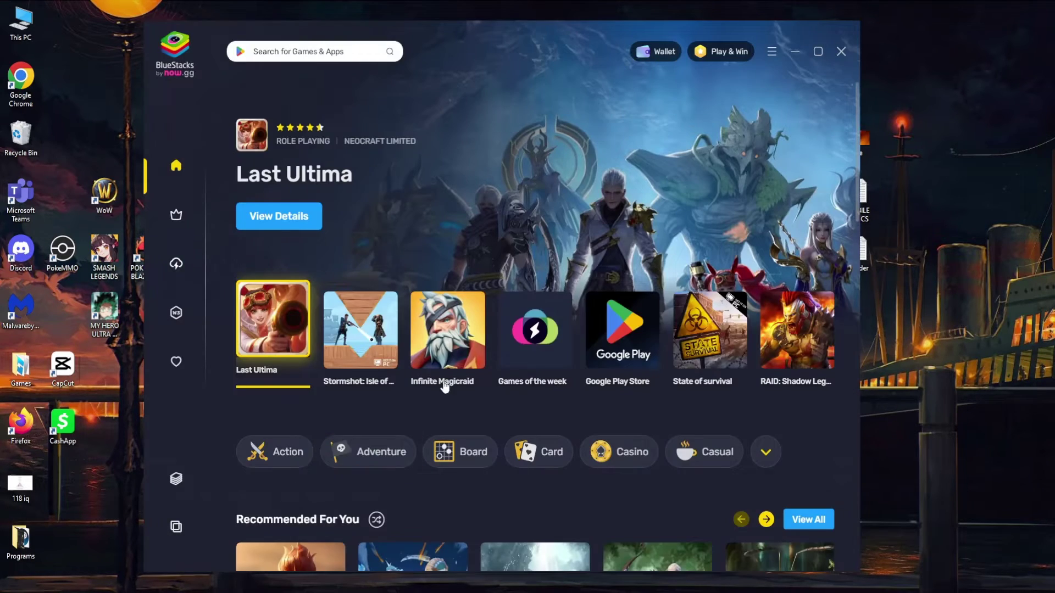
Step: Dismiss the last onboarding tip and clear the launcher's search box
click(268, 489)
click(294, 60)
text(Honkai: Star Rail)
drag(494, 35, 488, 27)
key(ctrl+a)
key(BackSpace)
Step: Search 'cash app' and launch Cash App from its store page in App Player
text(cash app)
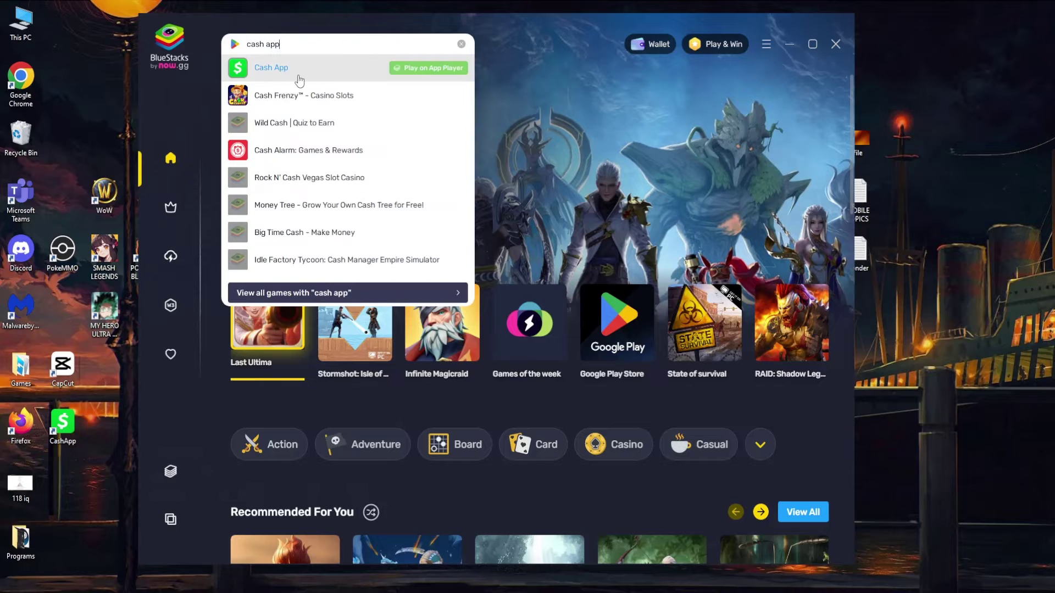
click(297, 75)
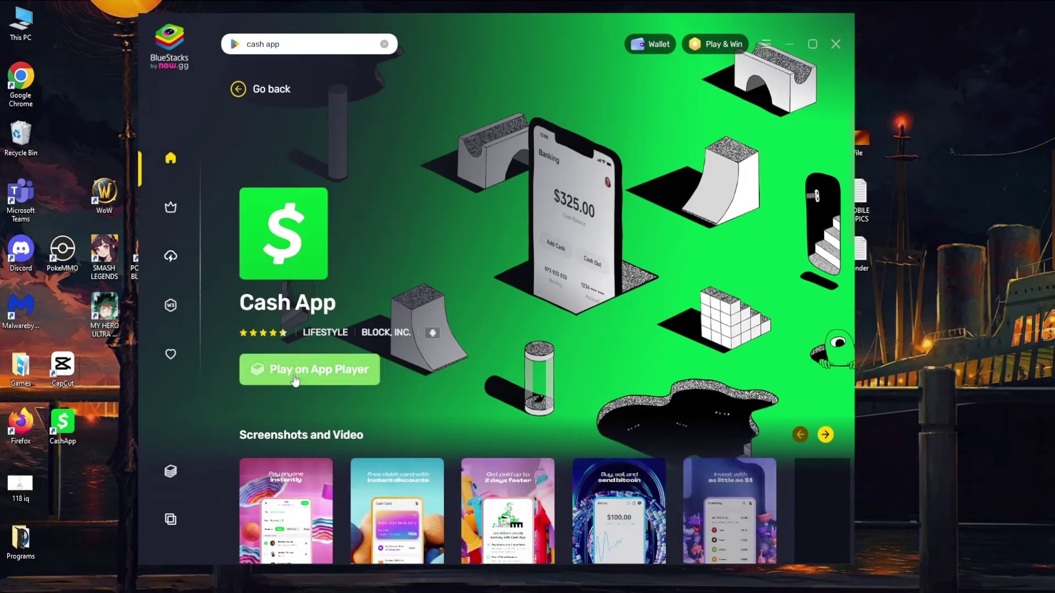
click(292, 378)
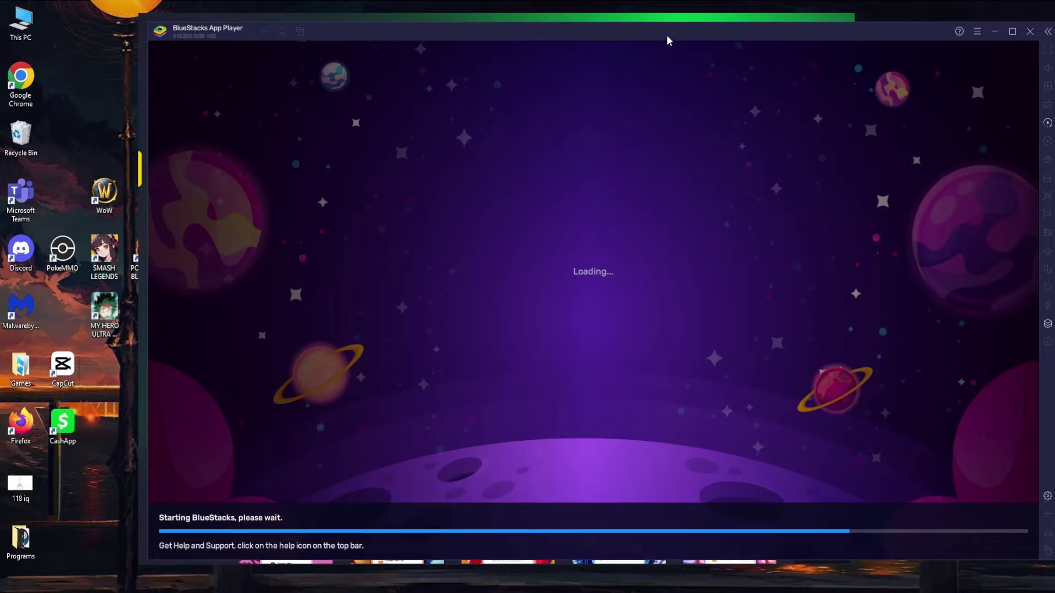
Step: Let Cash App load to its $0 screen, then close the BlueStacks launcher window
drag(668, 35, 599, 33)
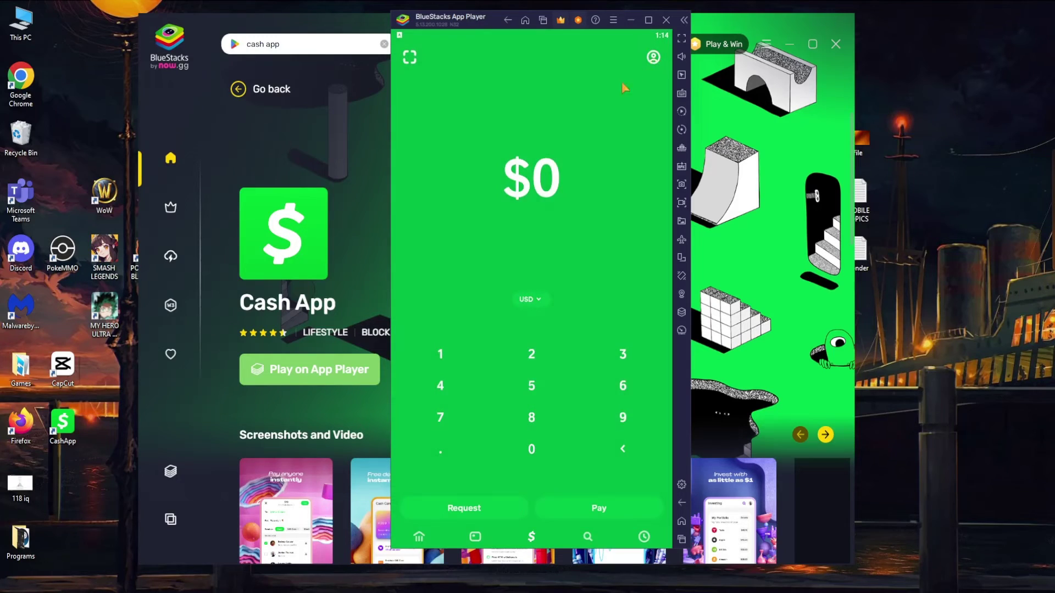
drag(438, 22, 453, 37)
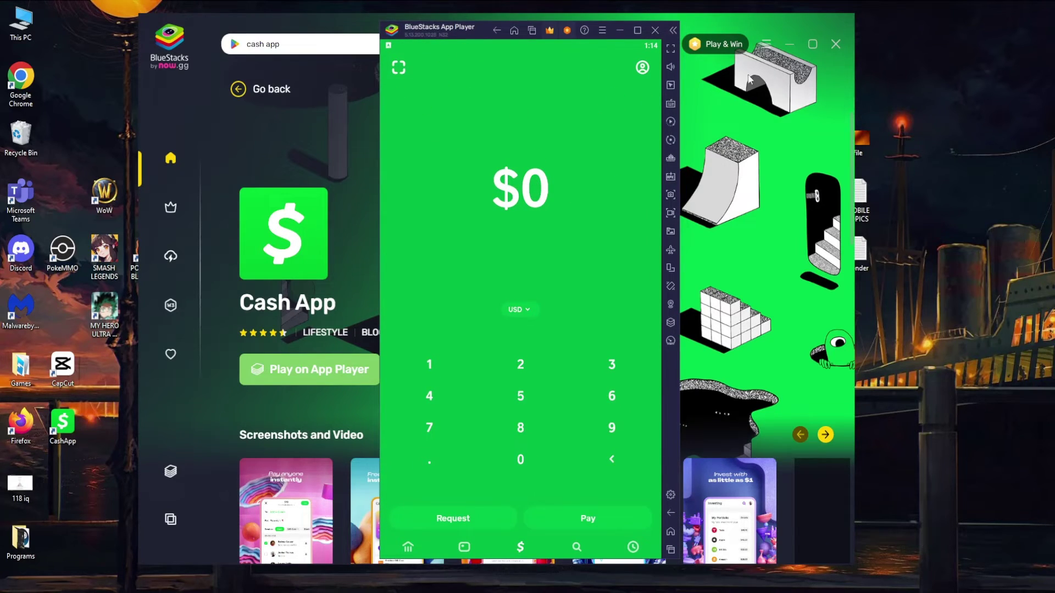
click(834, 46)
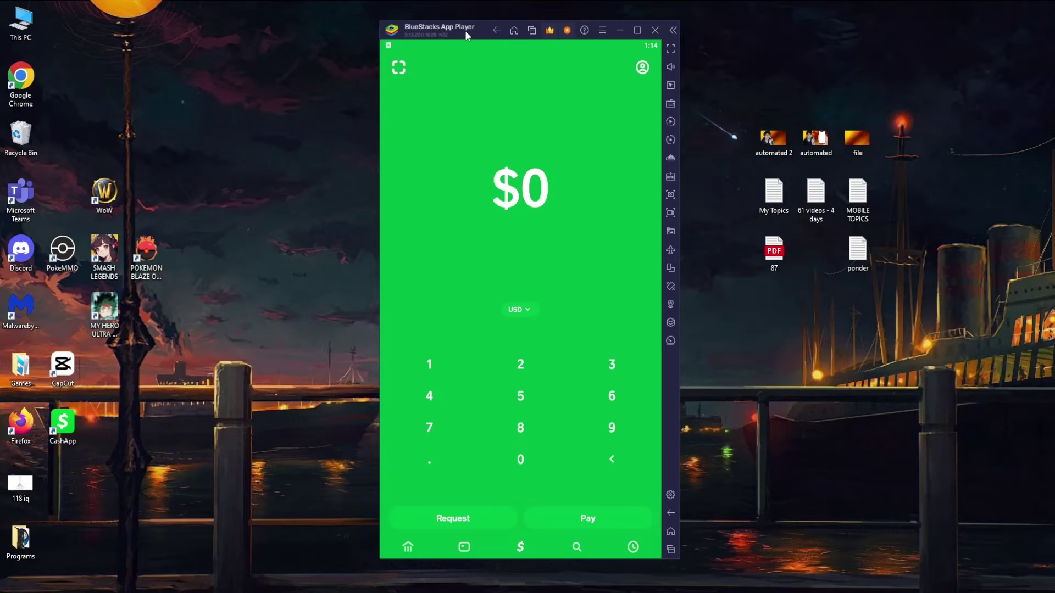
Step: Sign out of Cash App from the account panel, confirming with OK
drag(465, 31, 449, 28)
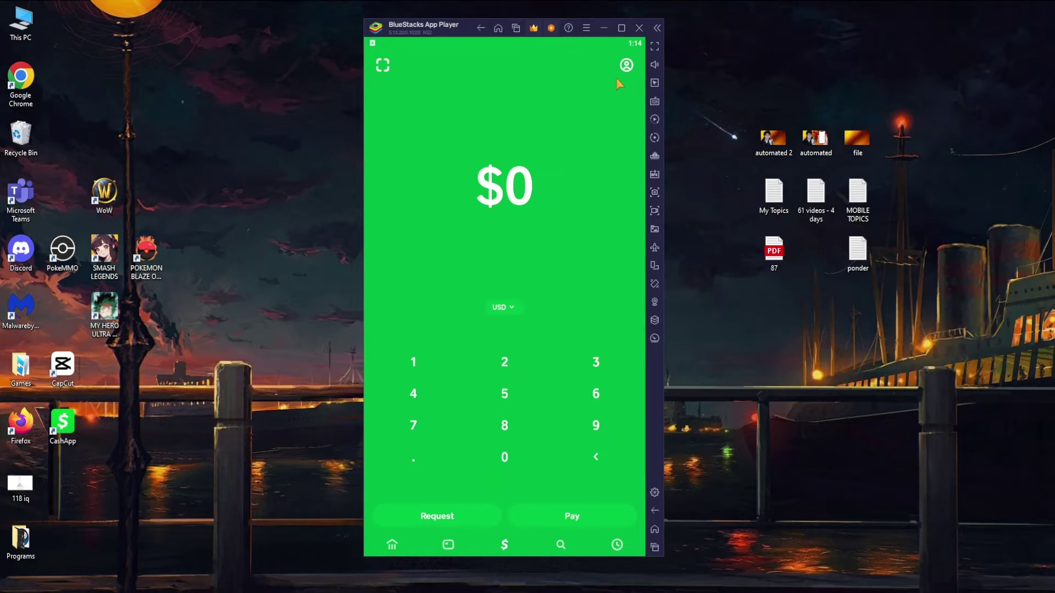
click(627, 66)
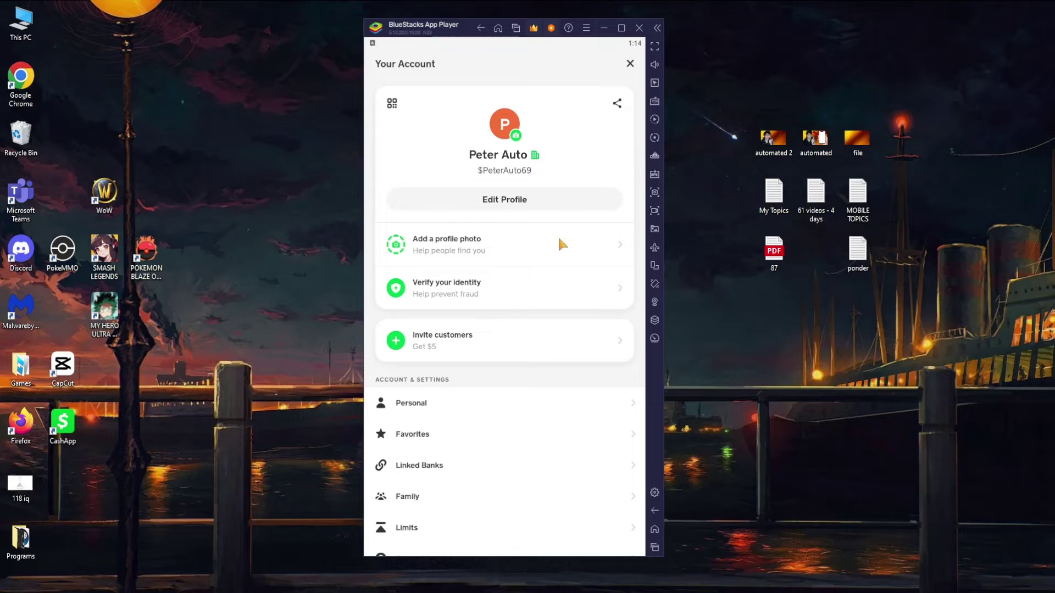
scroll(558, 235, down, 2)
scroll(558, 236, down, 3)
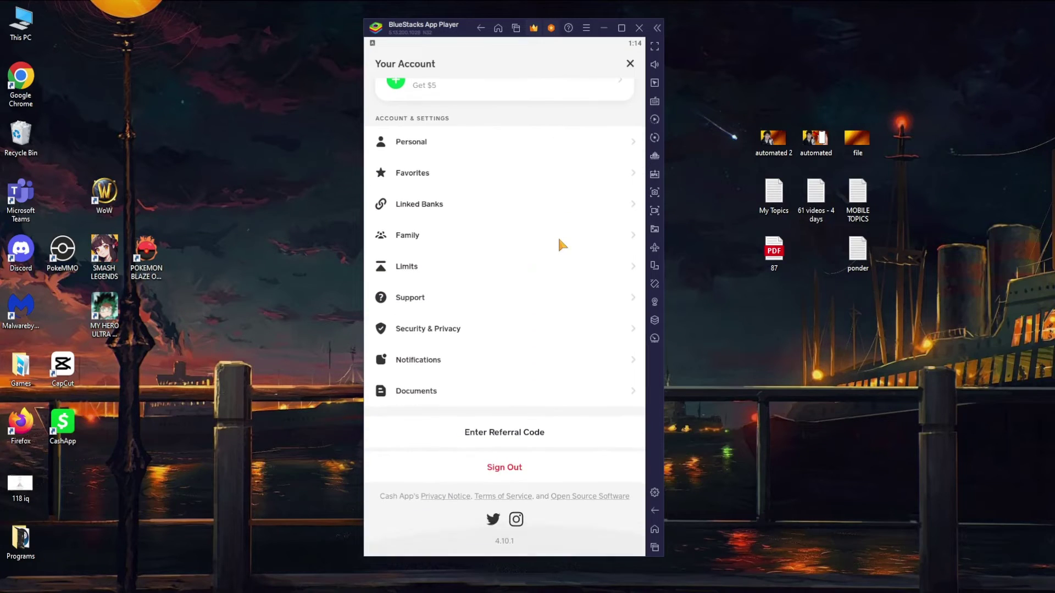
click(503, 468)
click(547, 327)
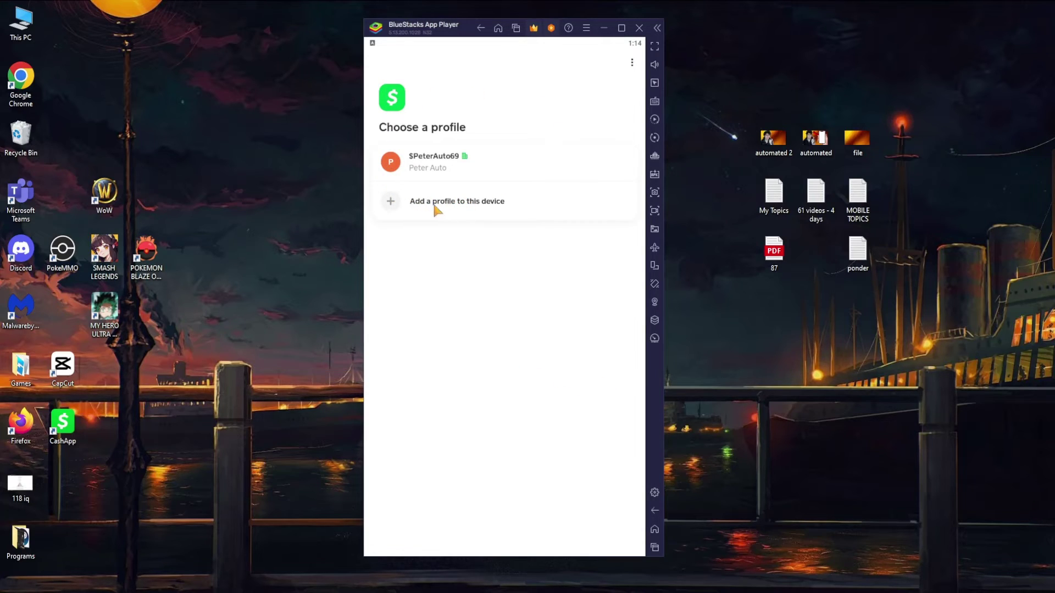
Step: Add a new profile using email sign-in and submit the account's e-mail address
click(482, 209)
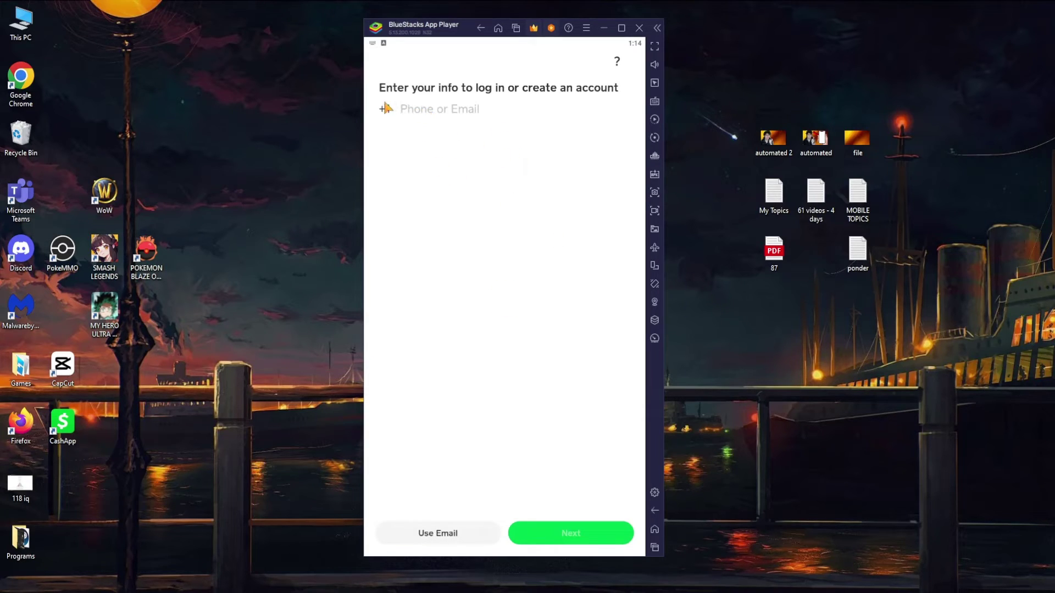
click(428, 113)
click(439, 534)
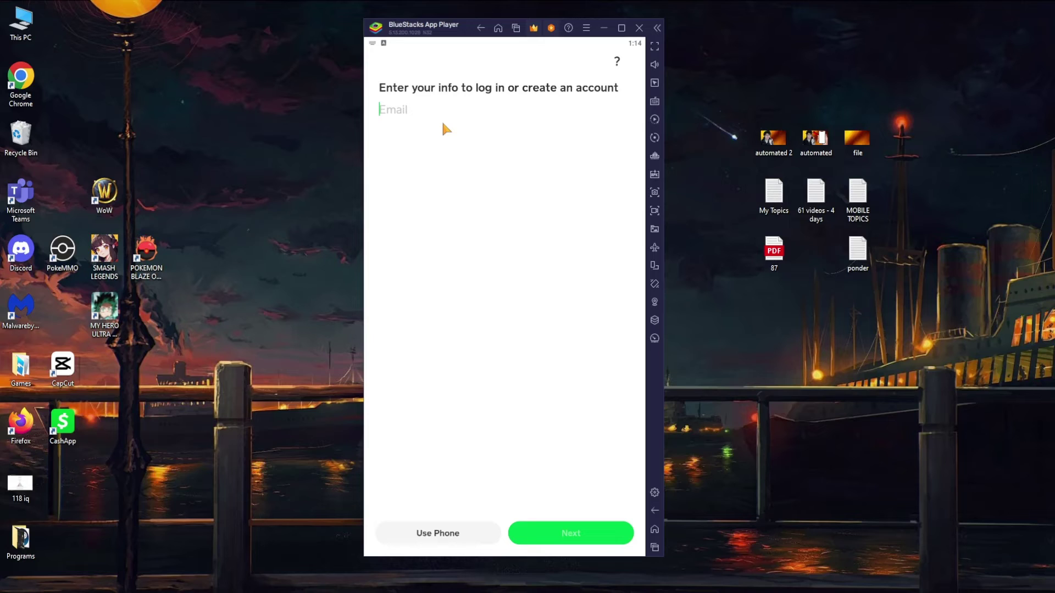
text(skajd)
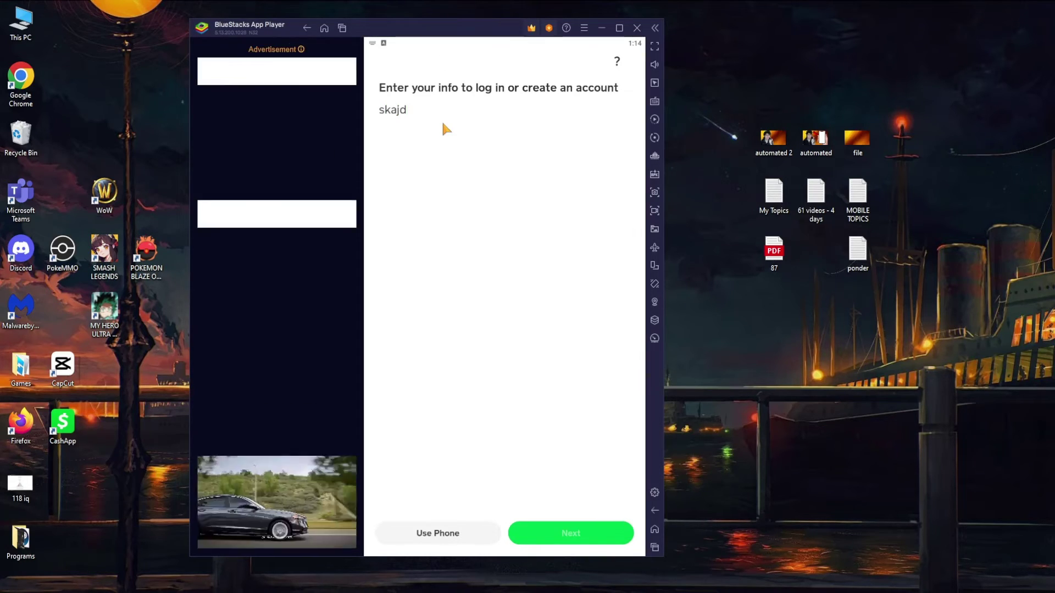
key(BackSpace)
key(BackSpace)
key(BackSpace)
key(BackSpace)
key(BackSpace)
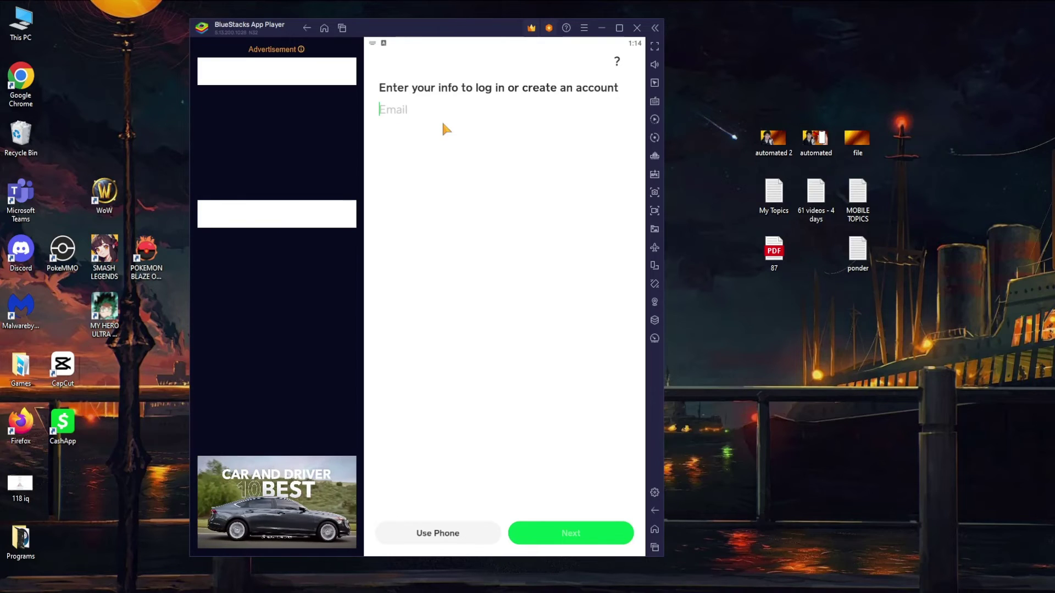
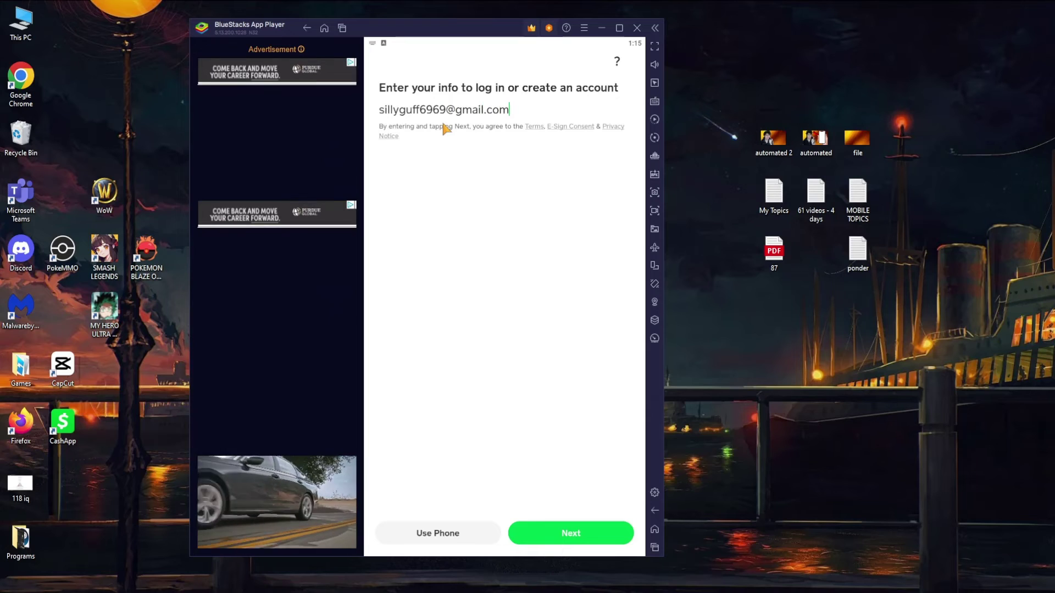
click(561, 532)
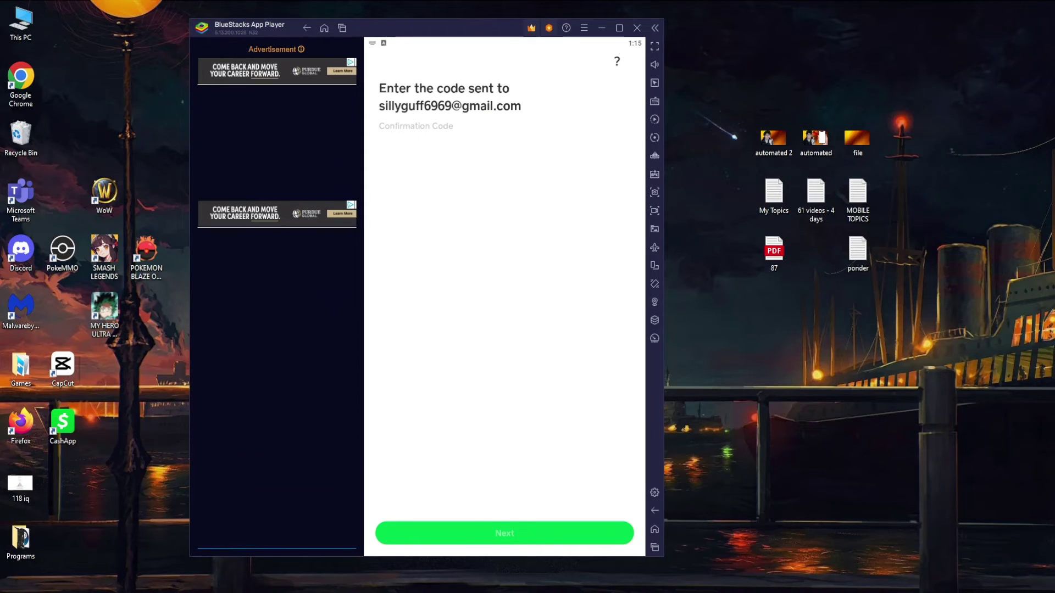
Step: Have the sign-in code sent to the e-mail address and verify
key(alt+Tab)
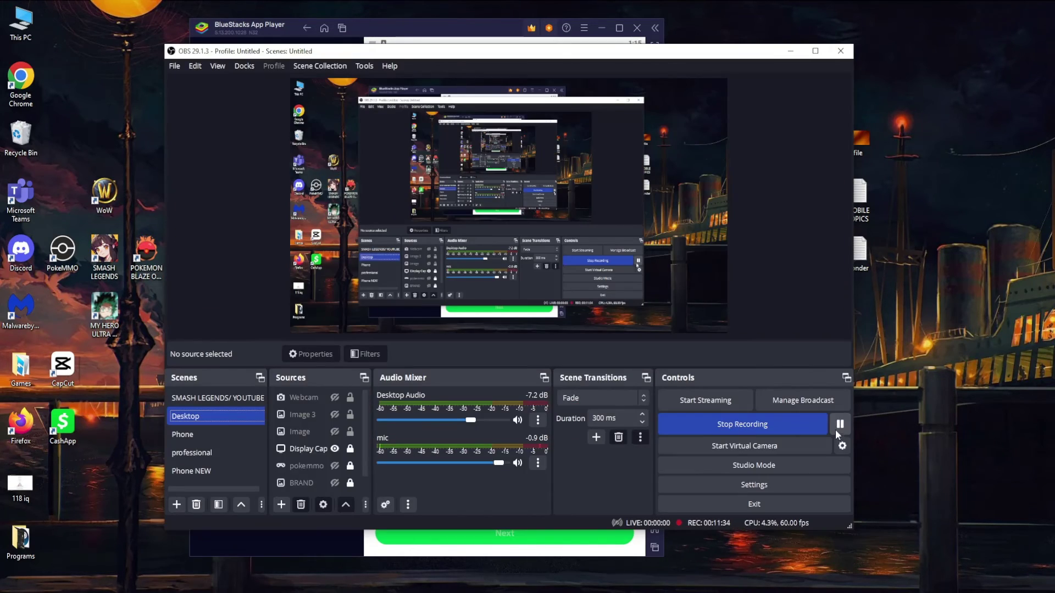
key(alt+Tab)
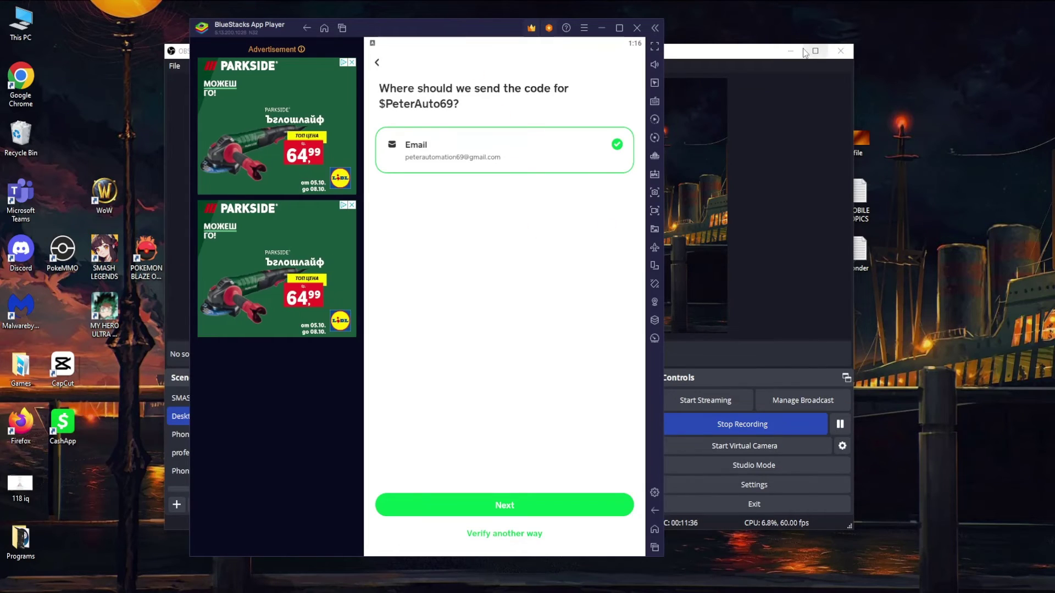
click(791, 51)
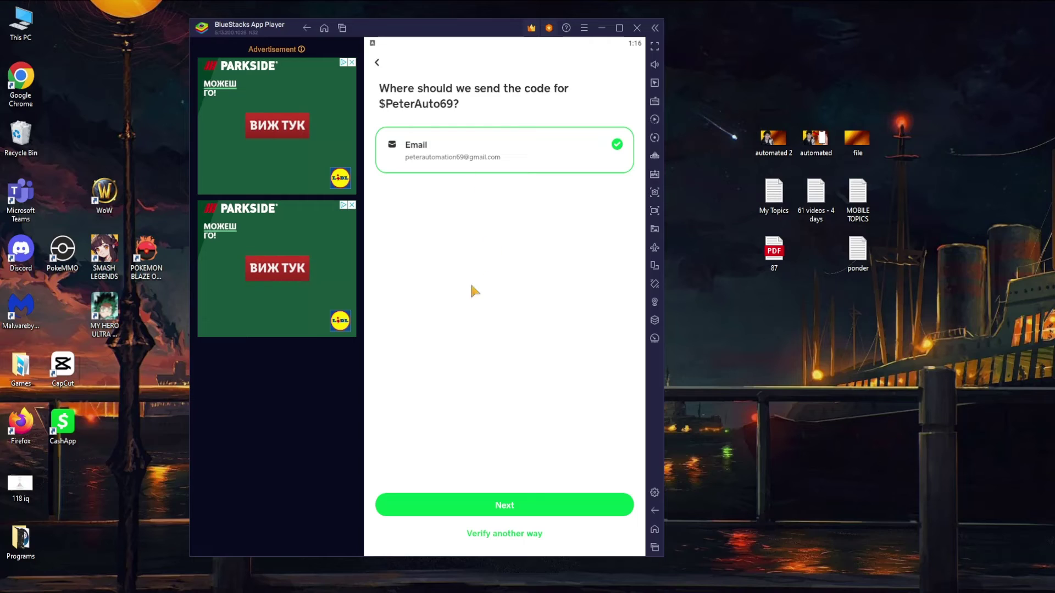
click(474, 505)
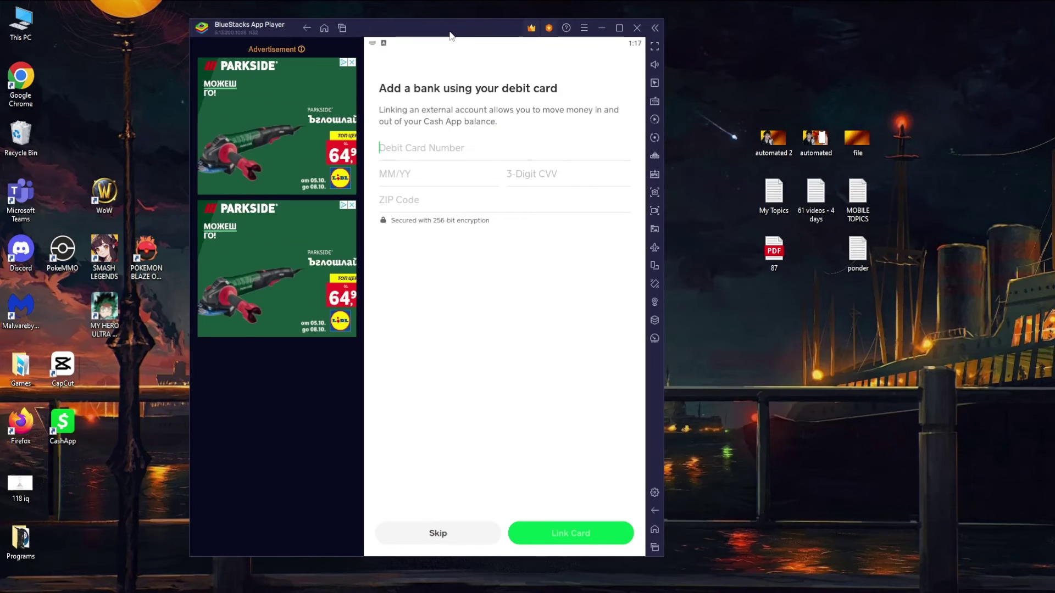
Step: Skip linking a debit card and close the Invite Friends screen
drag(456, 34, 482, 36)
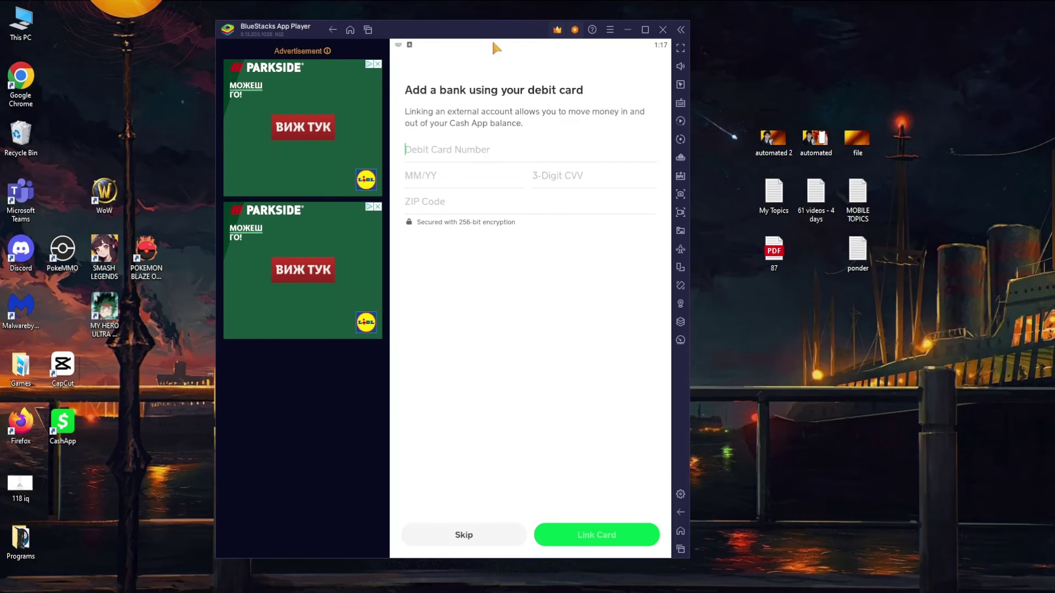
click(464, 536)
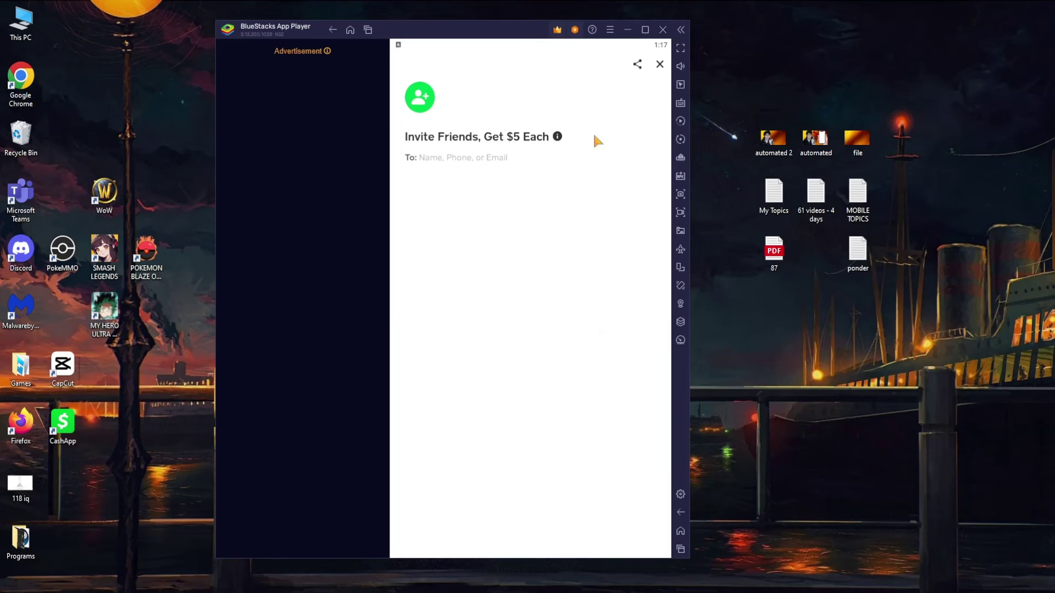
click(660, 64)
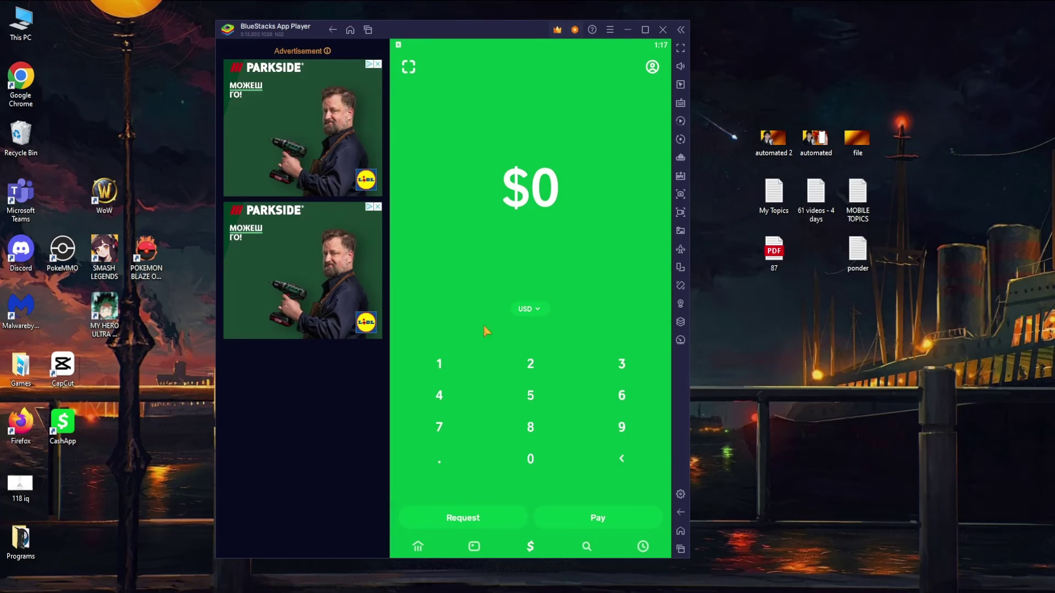
click(652, 67)
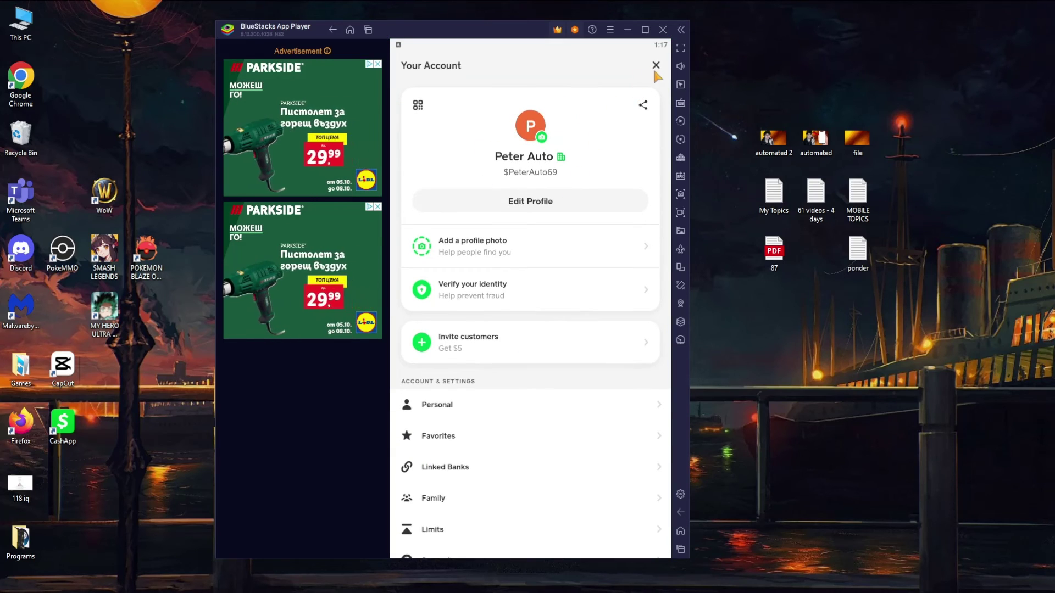
click(656, 66)
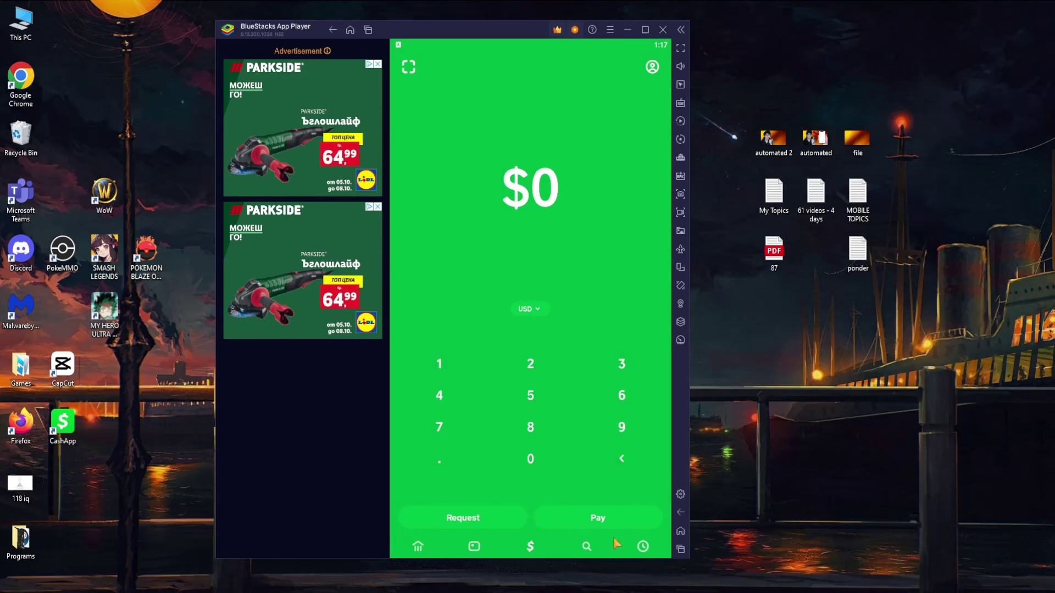
click(652, 67)
scroll(546, 299, down, 5)
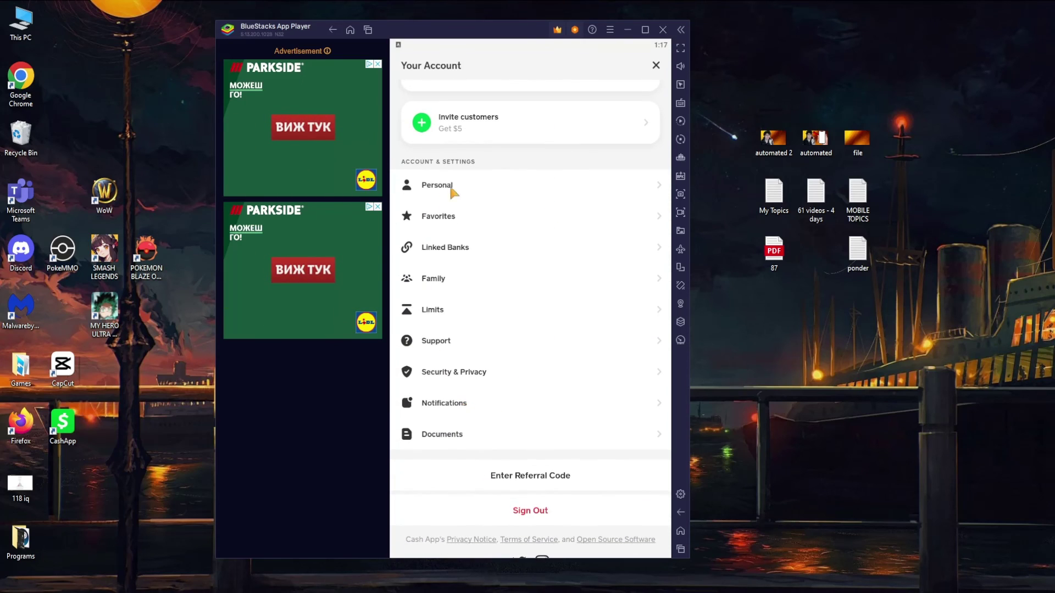
click(440, 248)
click(405, 66)
scroll(539, 388, down, 3)
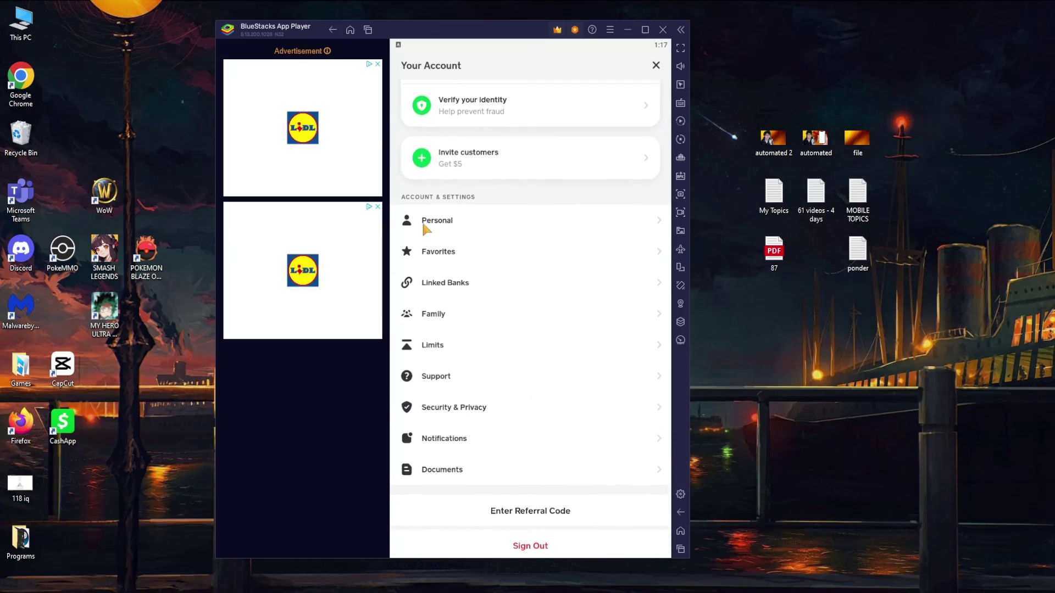
click(435, 217)
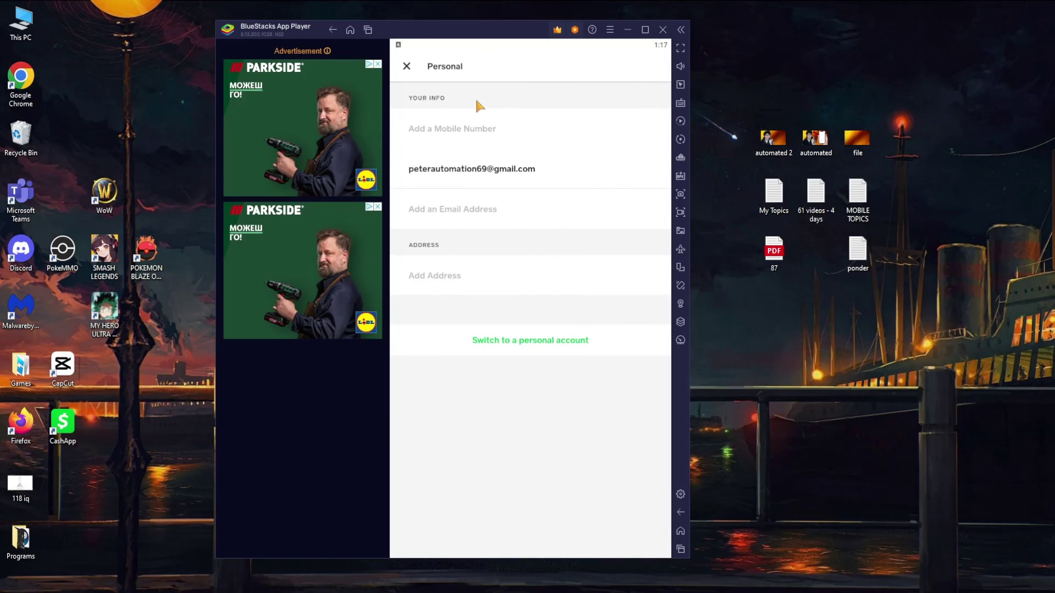
click(407, 132)
scroll(557, 407, down, 1)
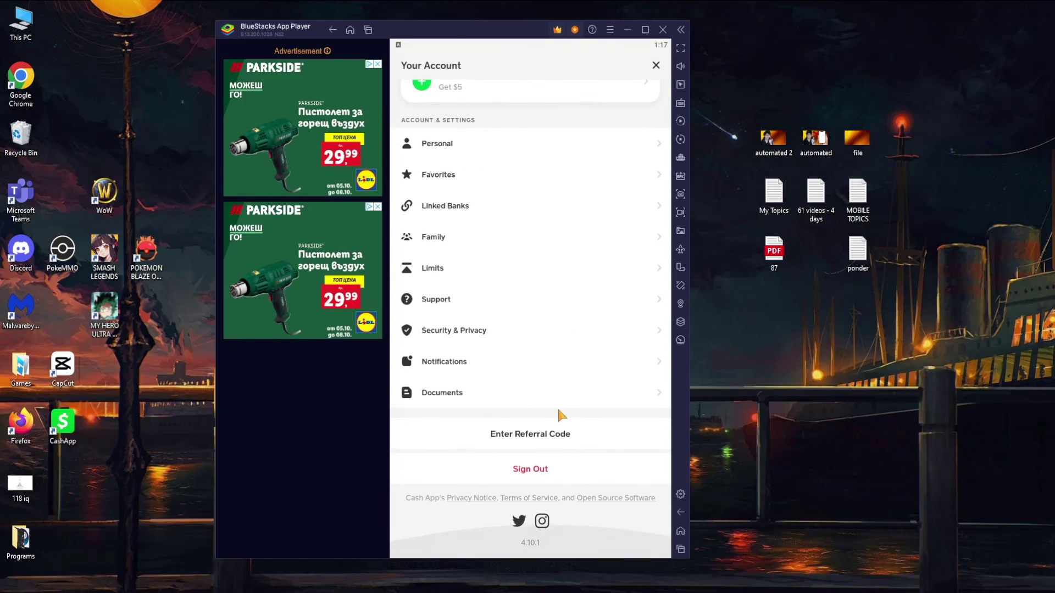
scroll(557, 407, up, 5)
click(655, 65)
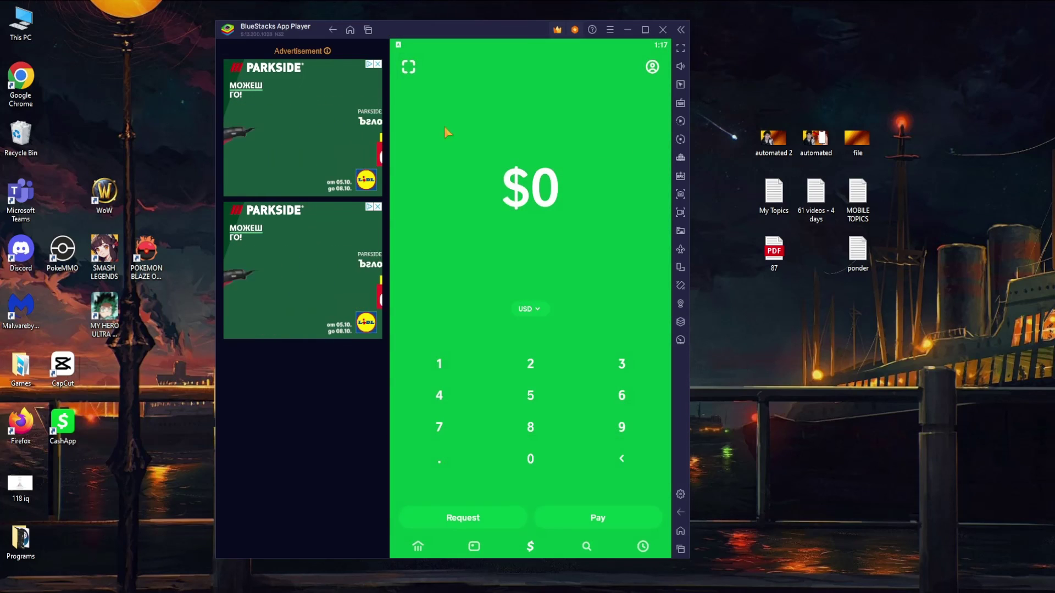